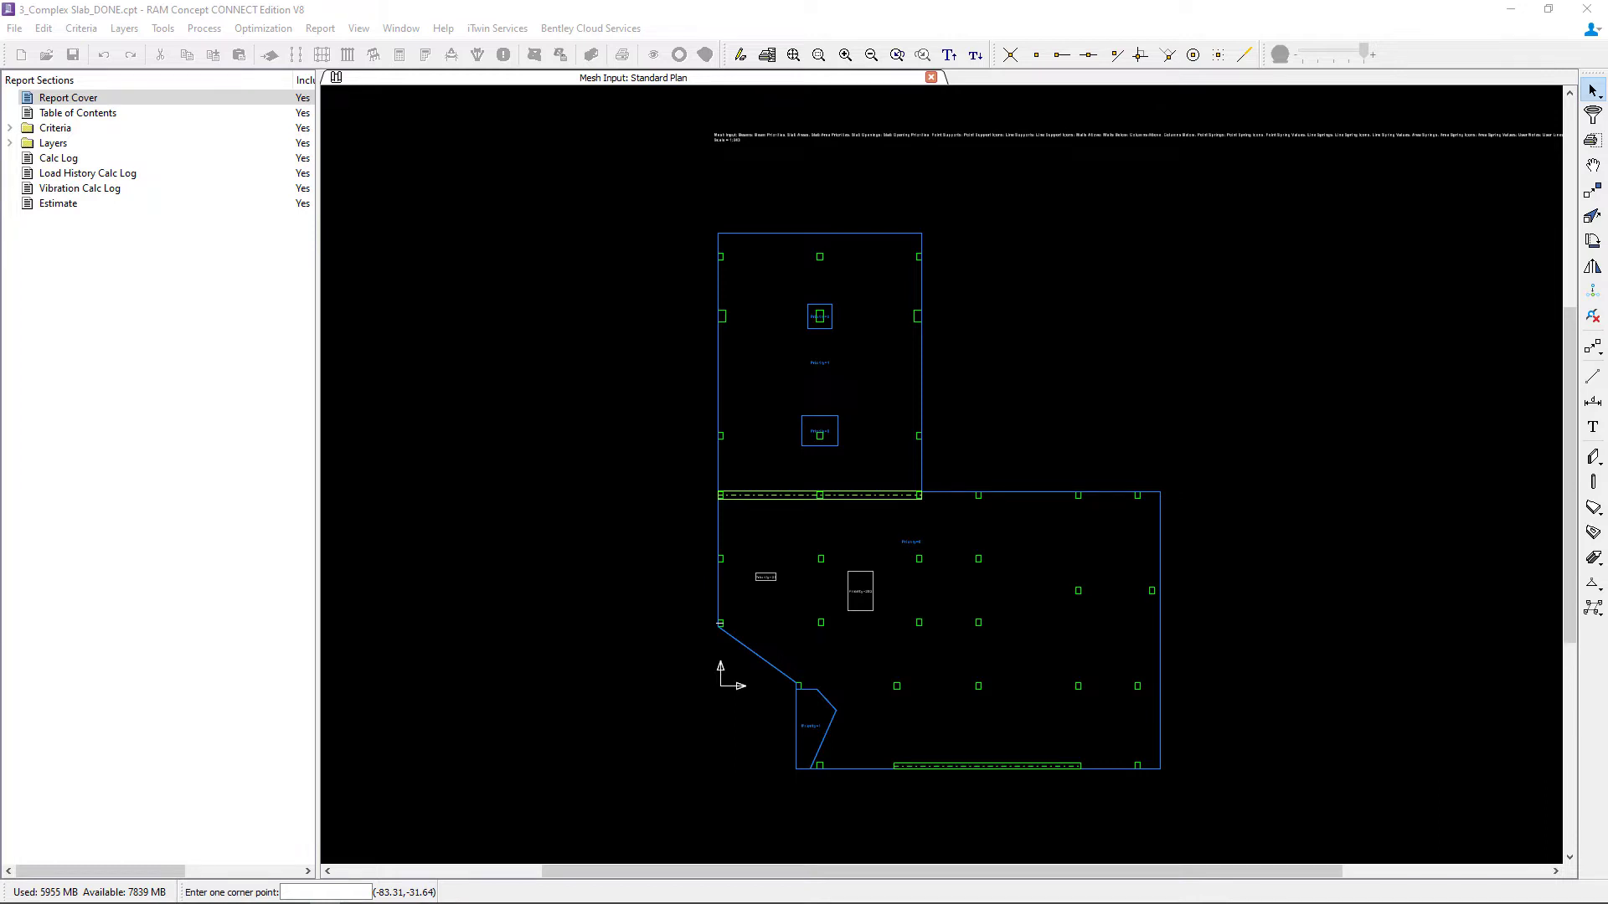
Open the Element Standard Plan showing the slab mesh
{"action": "left_click", "coordinate": [117, 31]}
{"action": "mouse_move", "coordinate": [140, 86]}
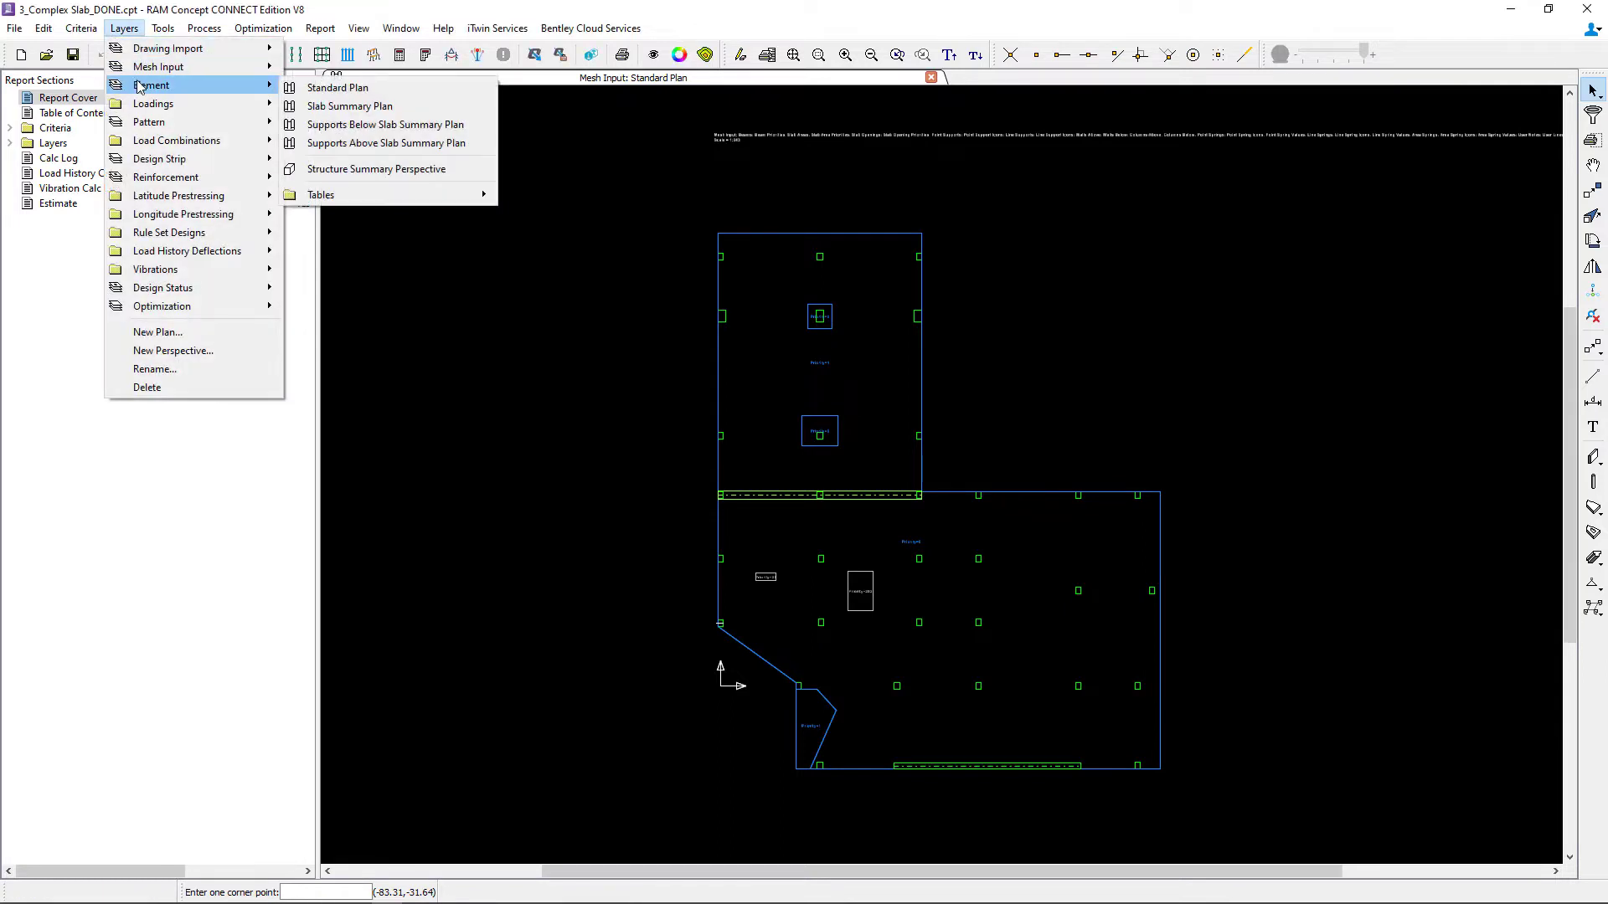
{"action": "left_click", "coordinate": [322, 88]}
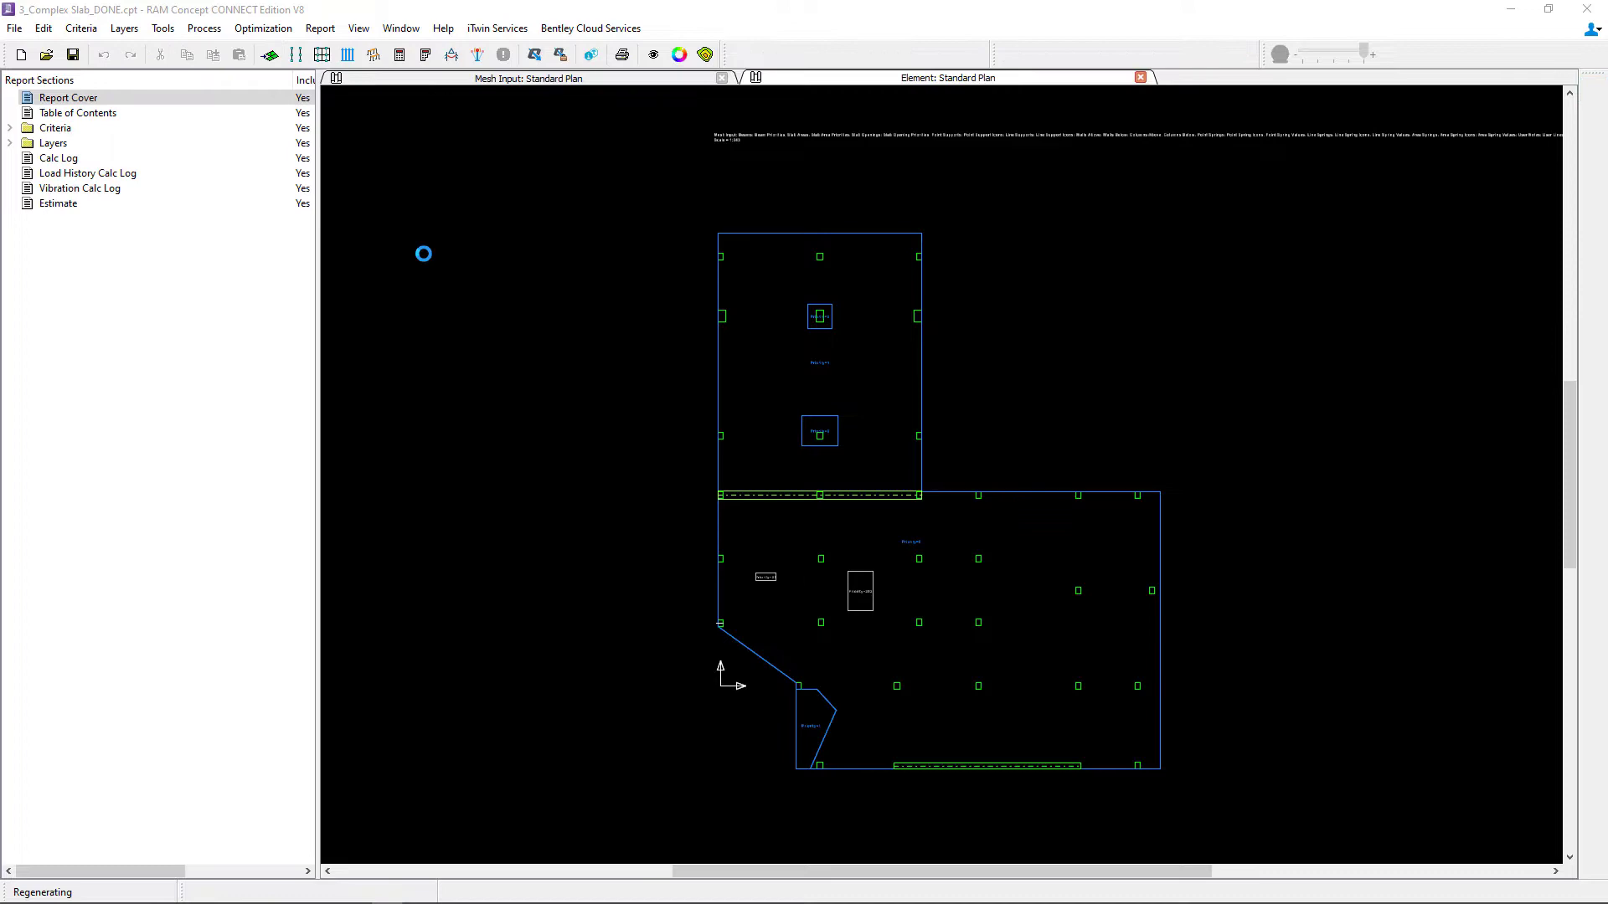
Open the Element Structure Summary Perspective of the slab and columns in 3-D
{"action": "left_click", "coordinate": [124, 28]}
{"action": "mouse_move", "coordinate": [154, 72]}
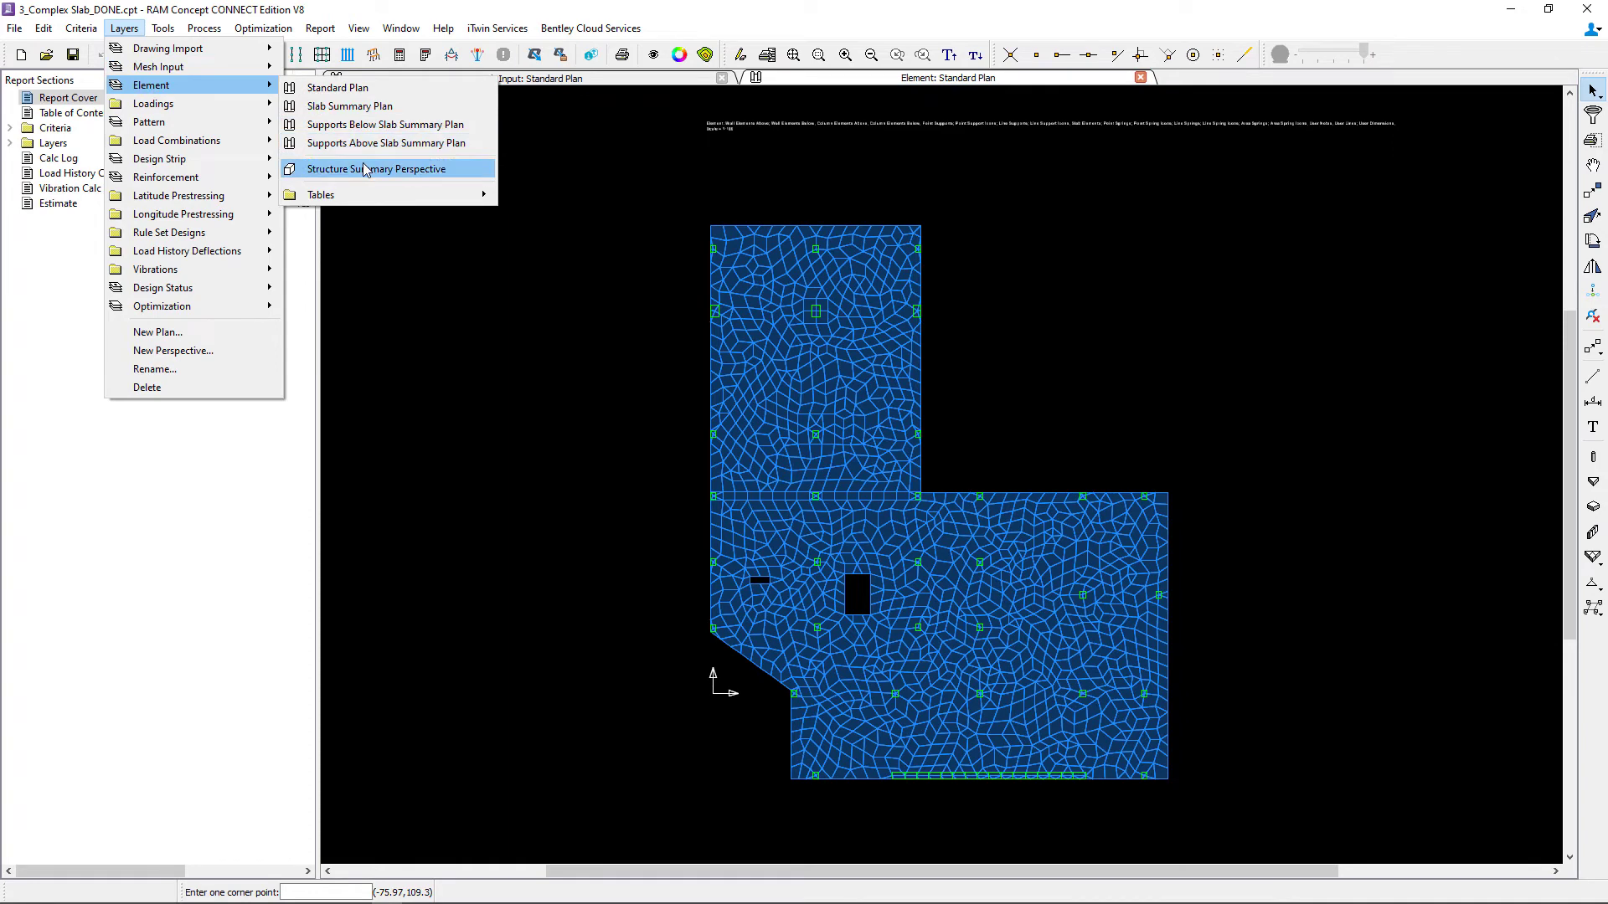
{"action": "left_click", "coordinate": [366, 170]}
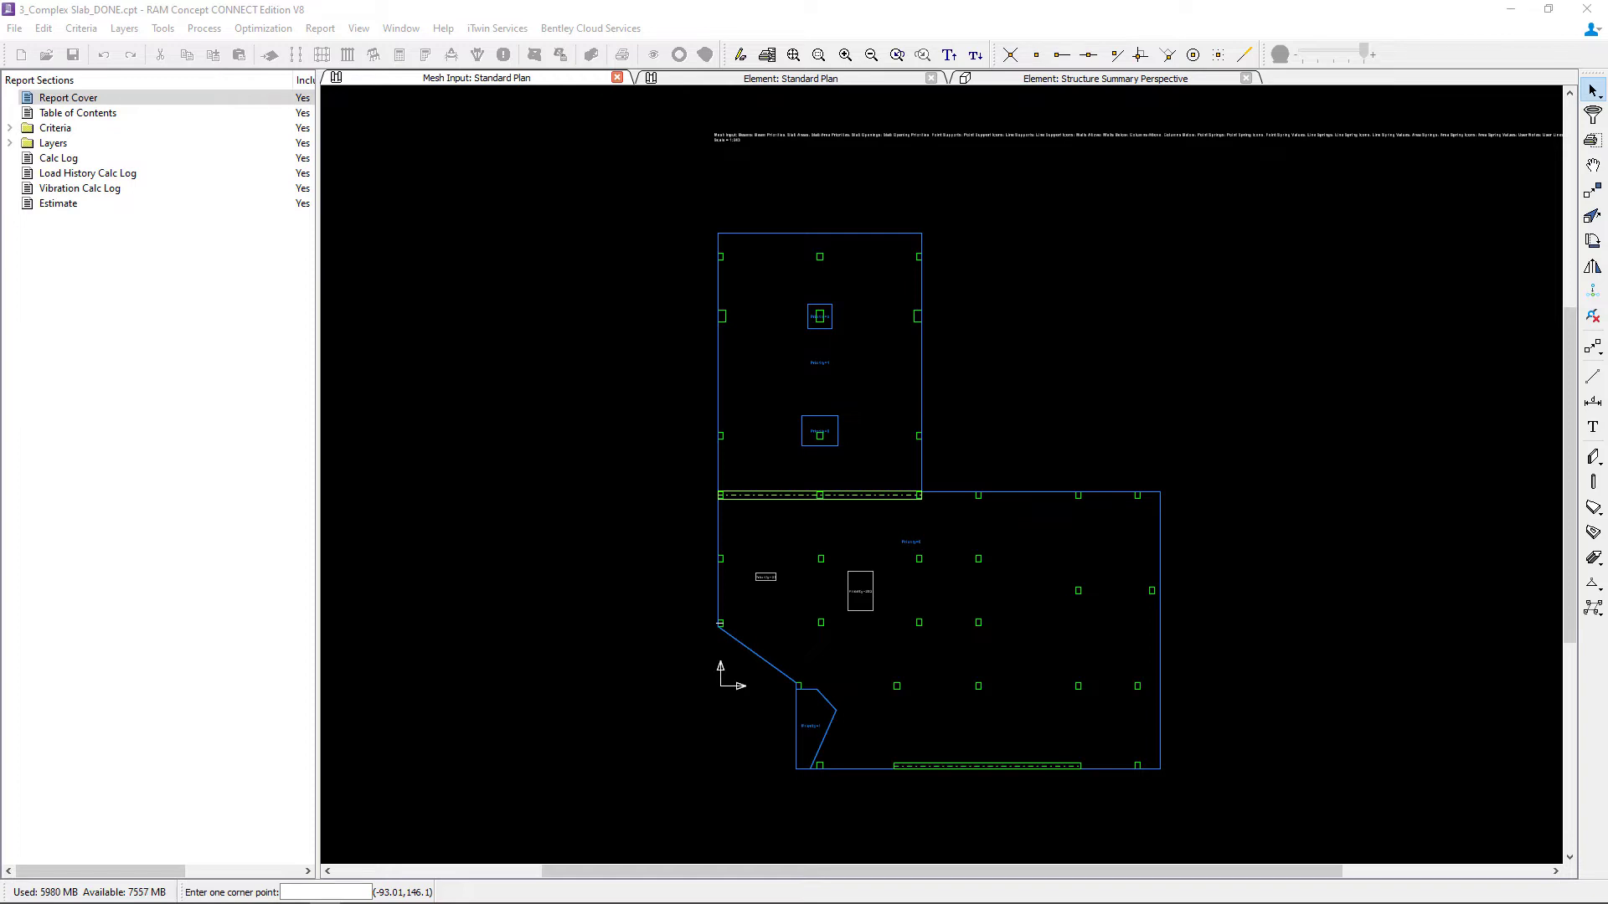
Open the Design Strip Latitude Design Spans Plan
{"action": "left_click", "coordinate": [124, 27]}
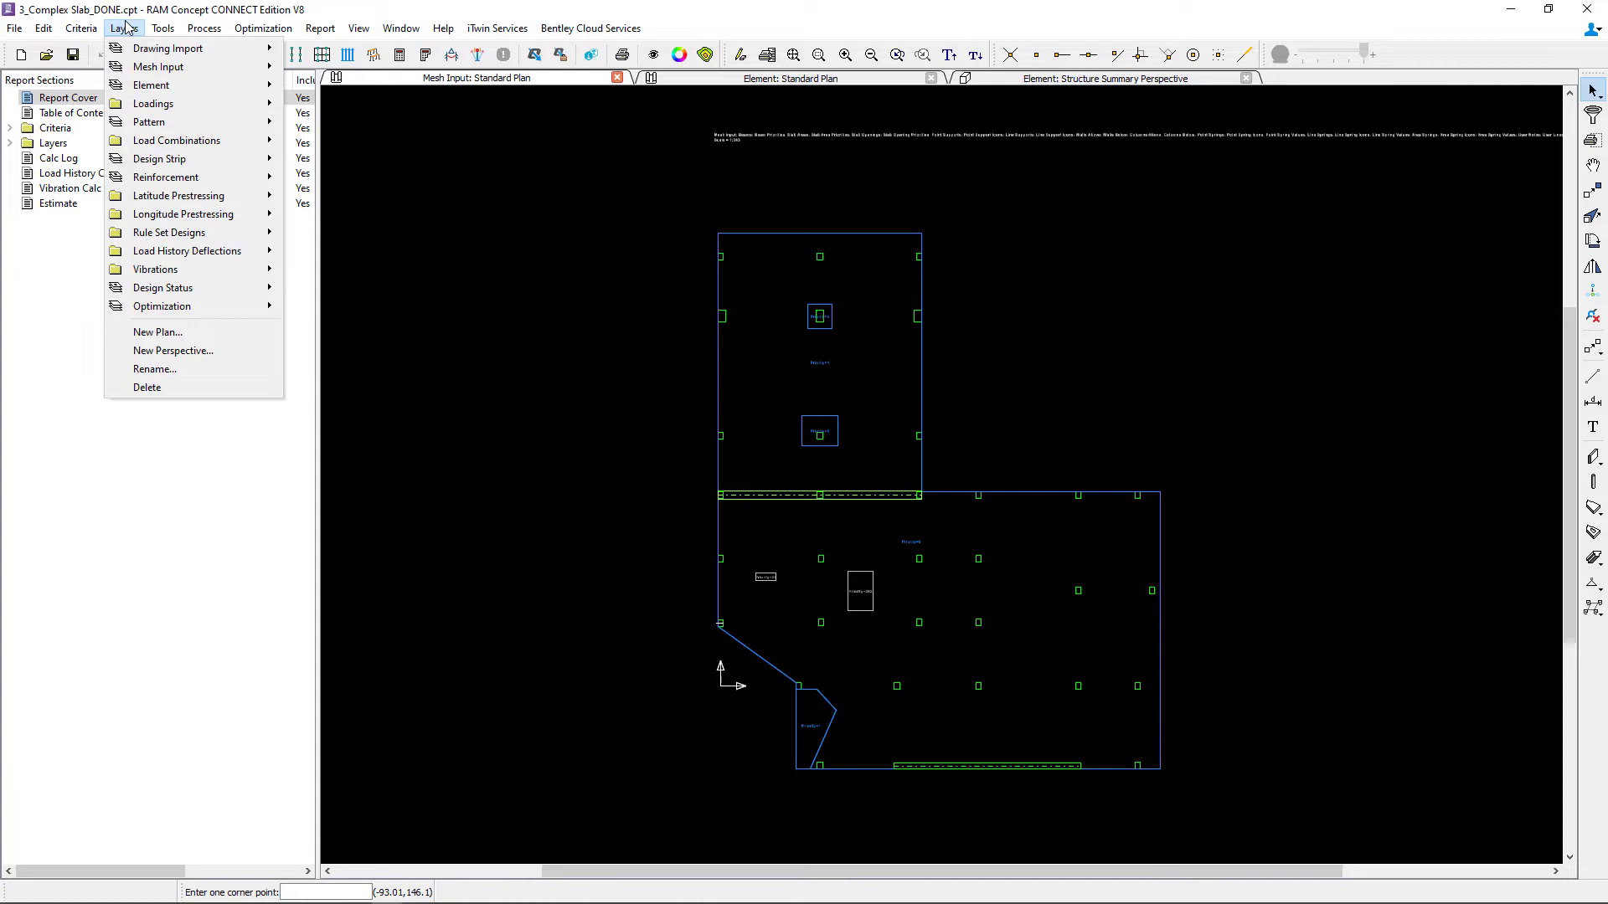
{"action": "mouse_move", "coordinate": [262, 158]}
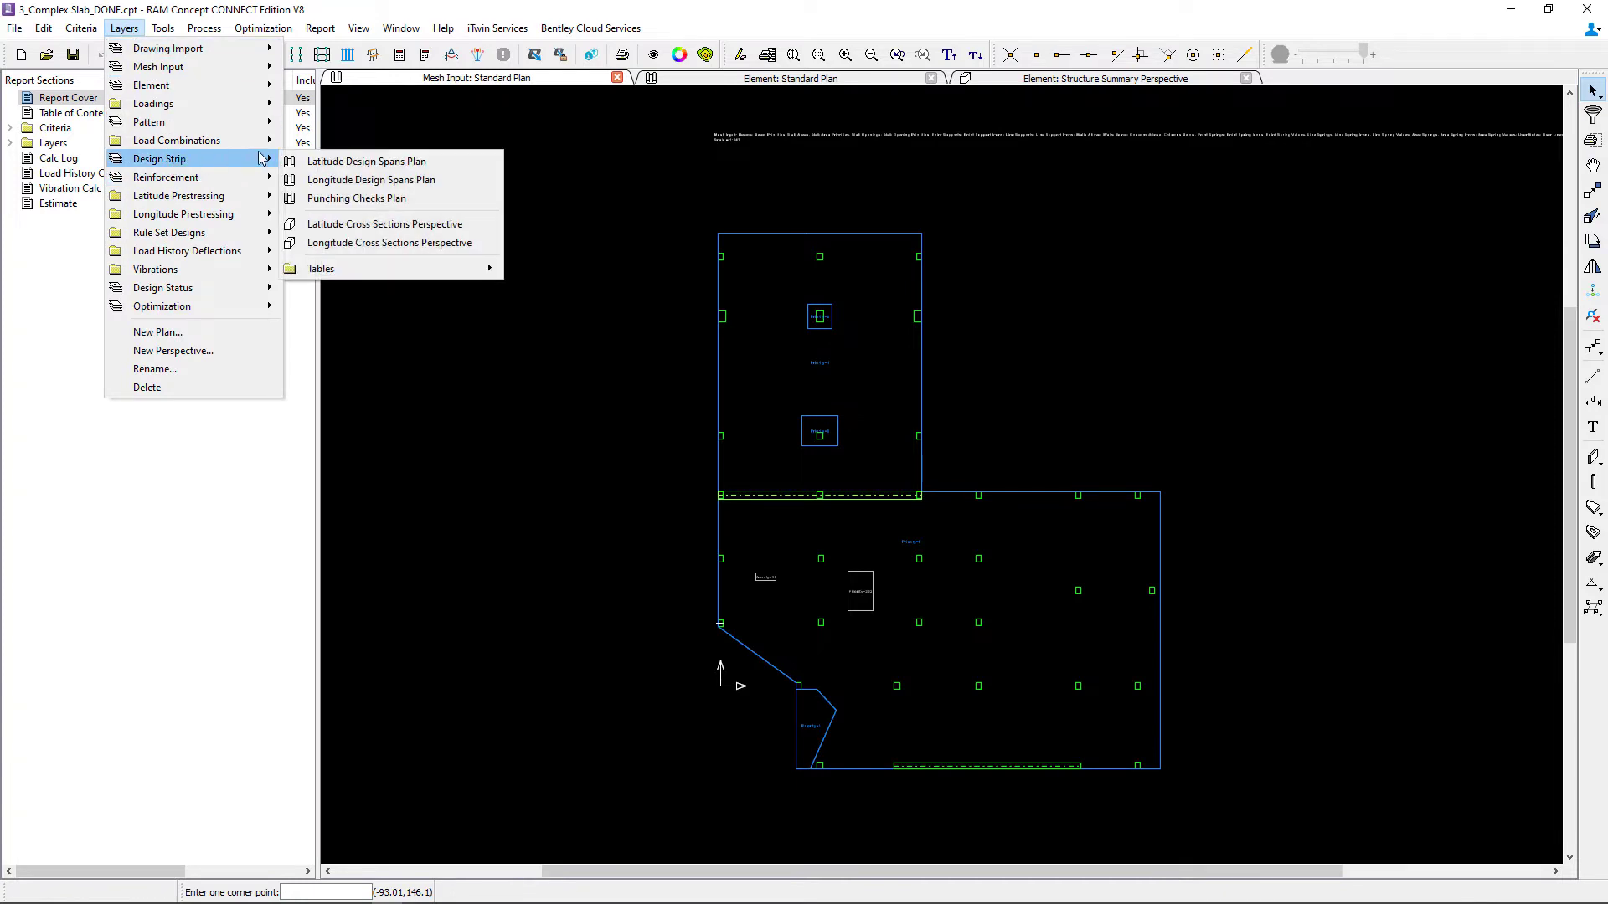
{"action": "left_click", "coordinate": [321, 160]}
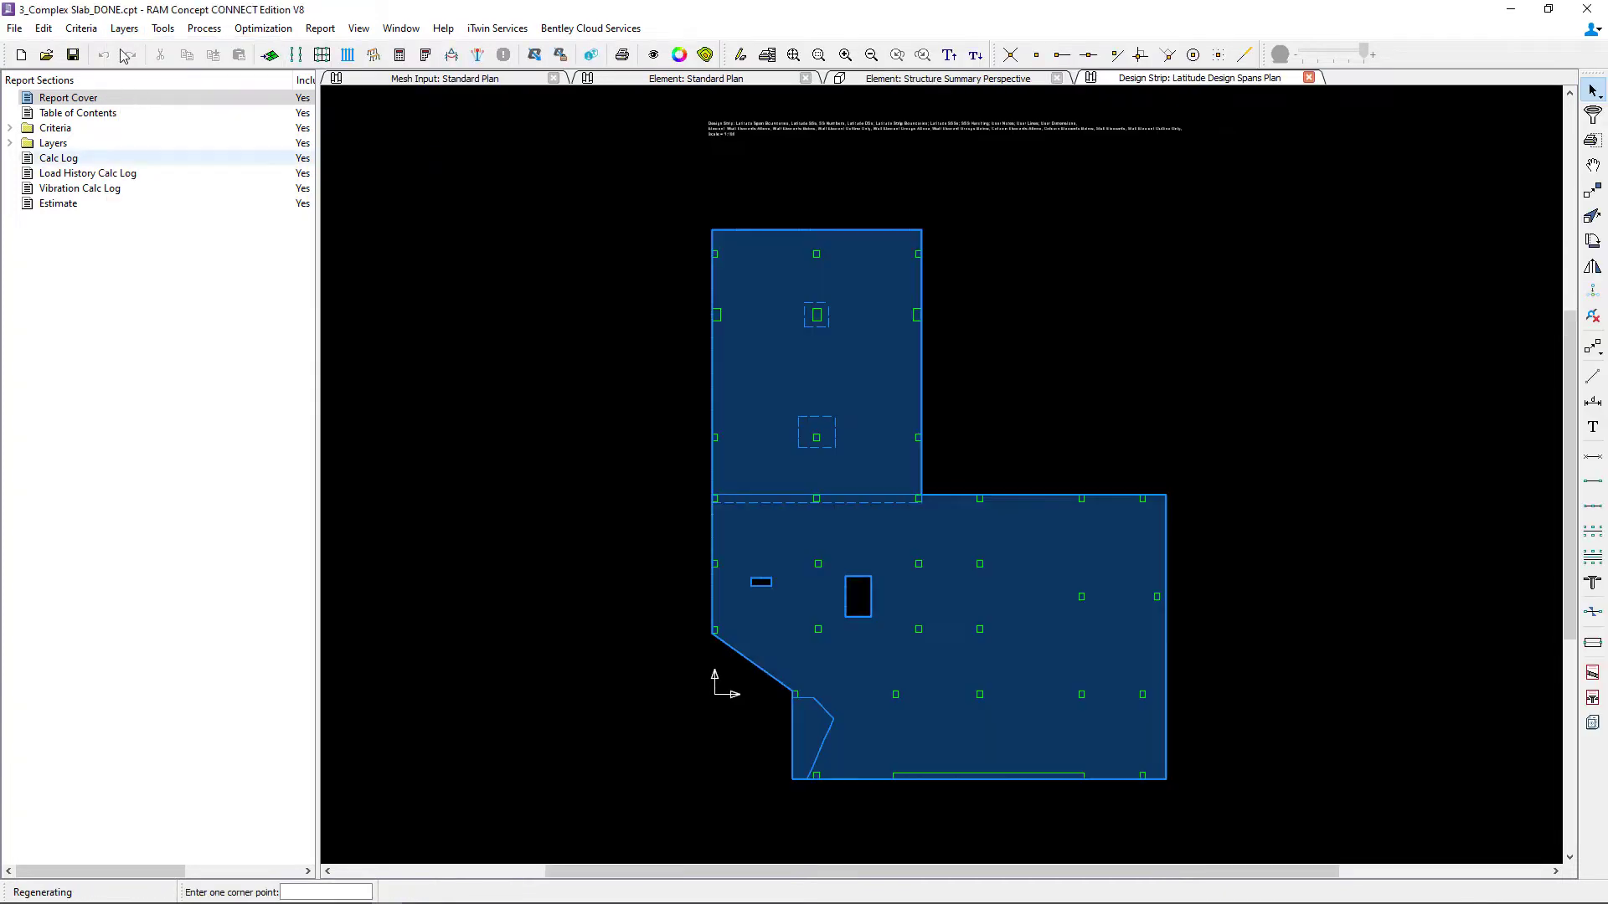
Open the Design Strip Longitude Design Spans Plan
{"action": "left_click", "coordinate": [124, 28]}
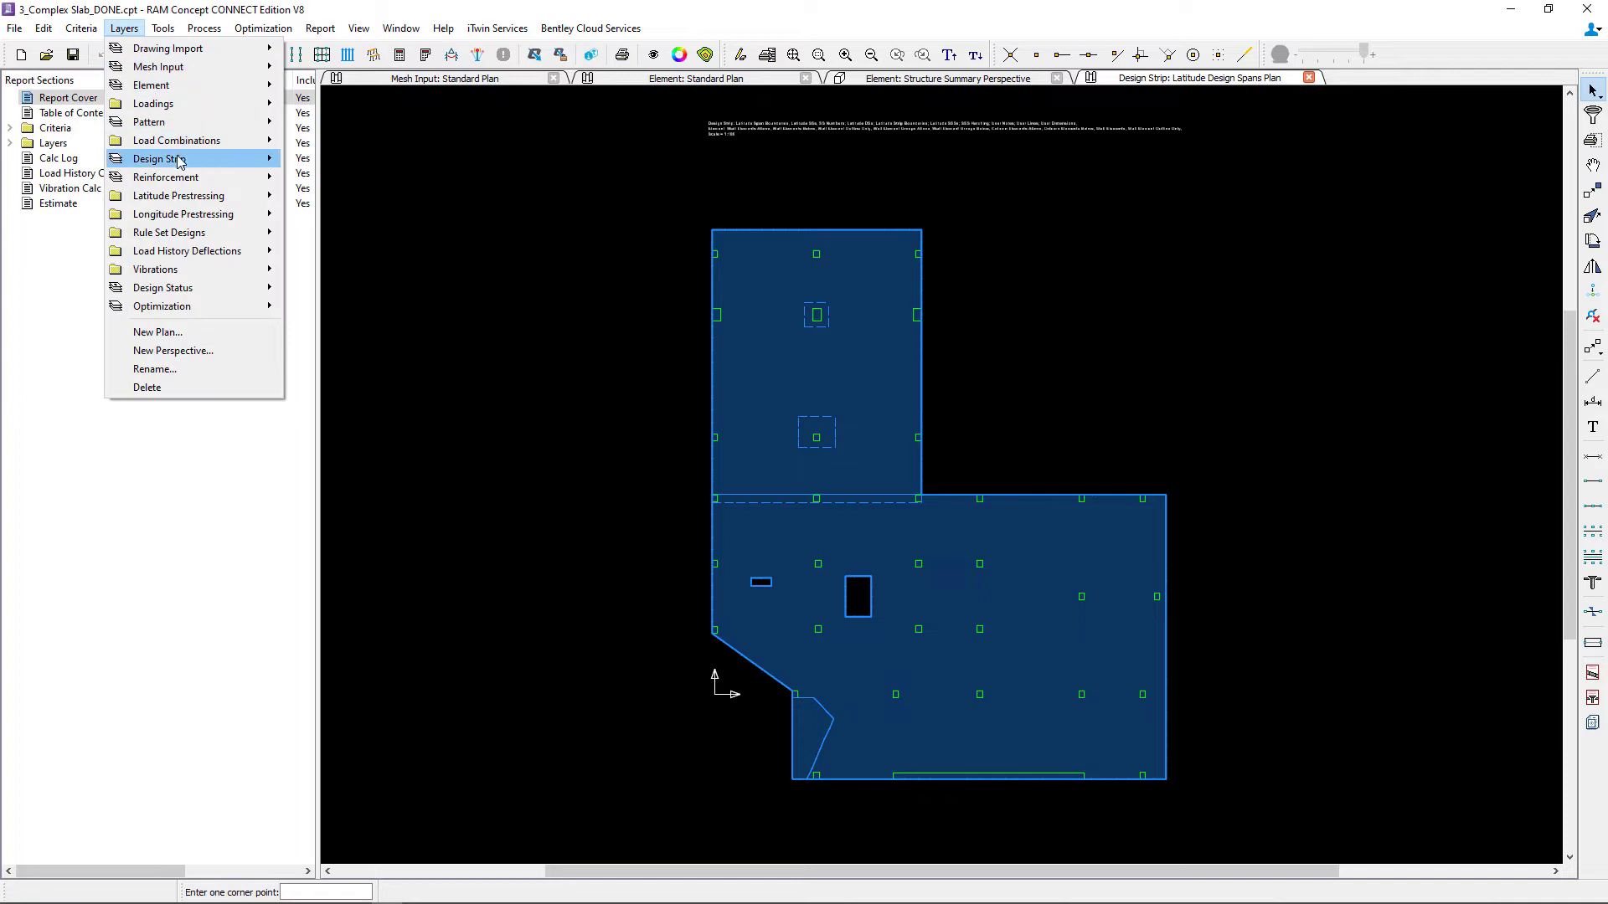
{"action": "mouse_move", "coordinate": [179, 159]}
{"action": "left_click", "coordinate": [335, 177]}
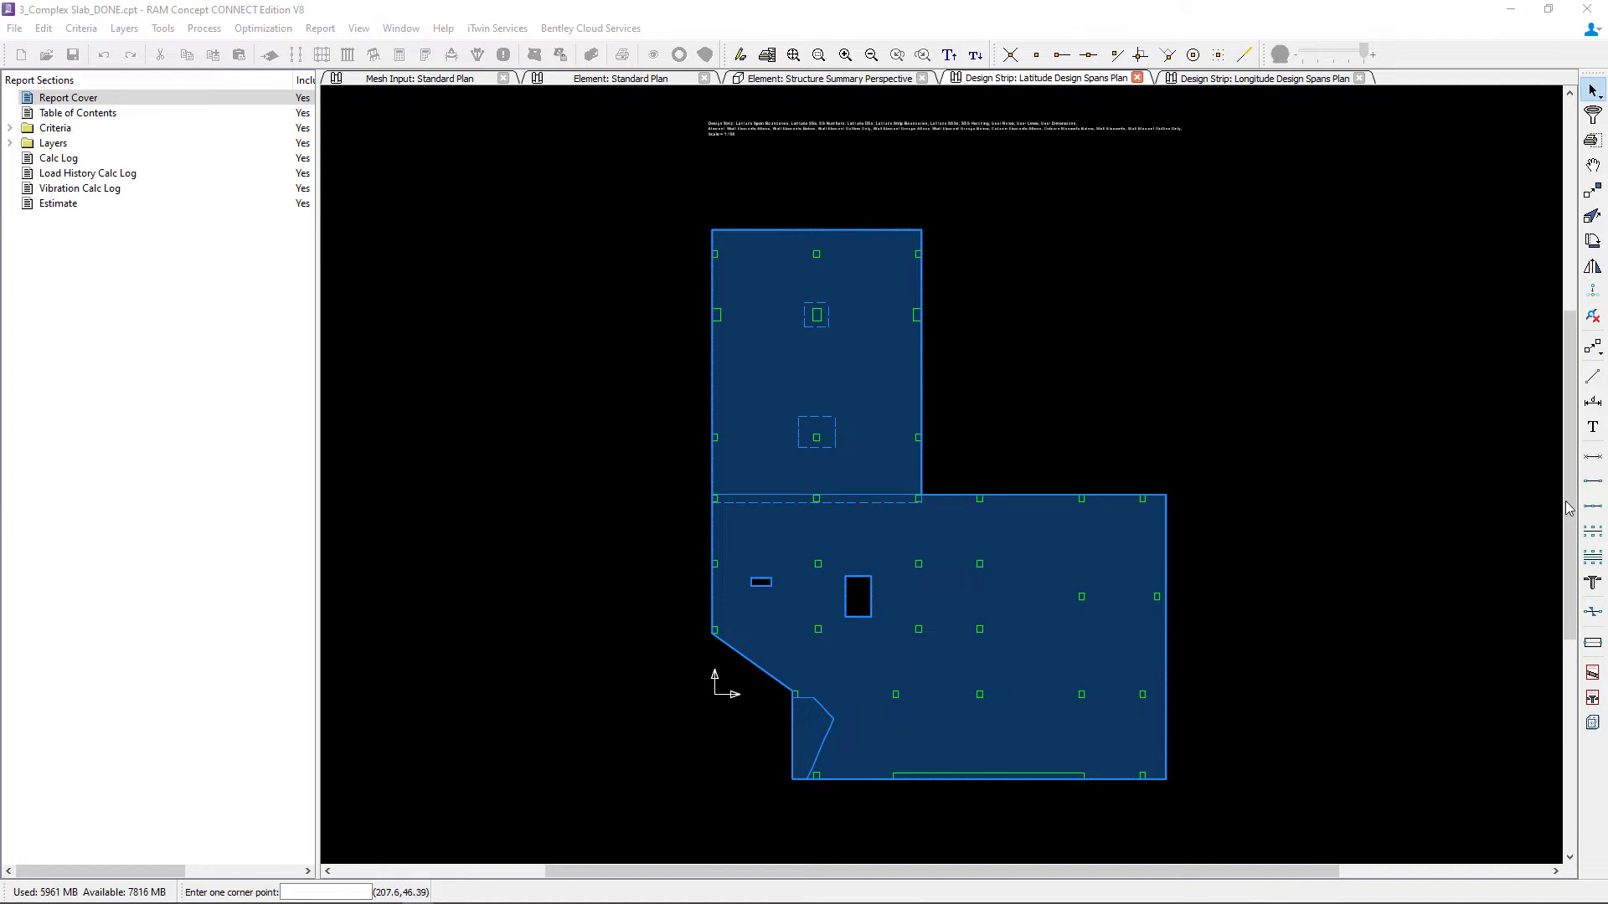
{"action": "double_click", "coordinate": [1590, 483]}
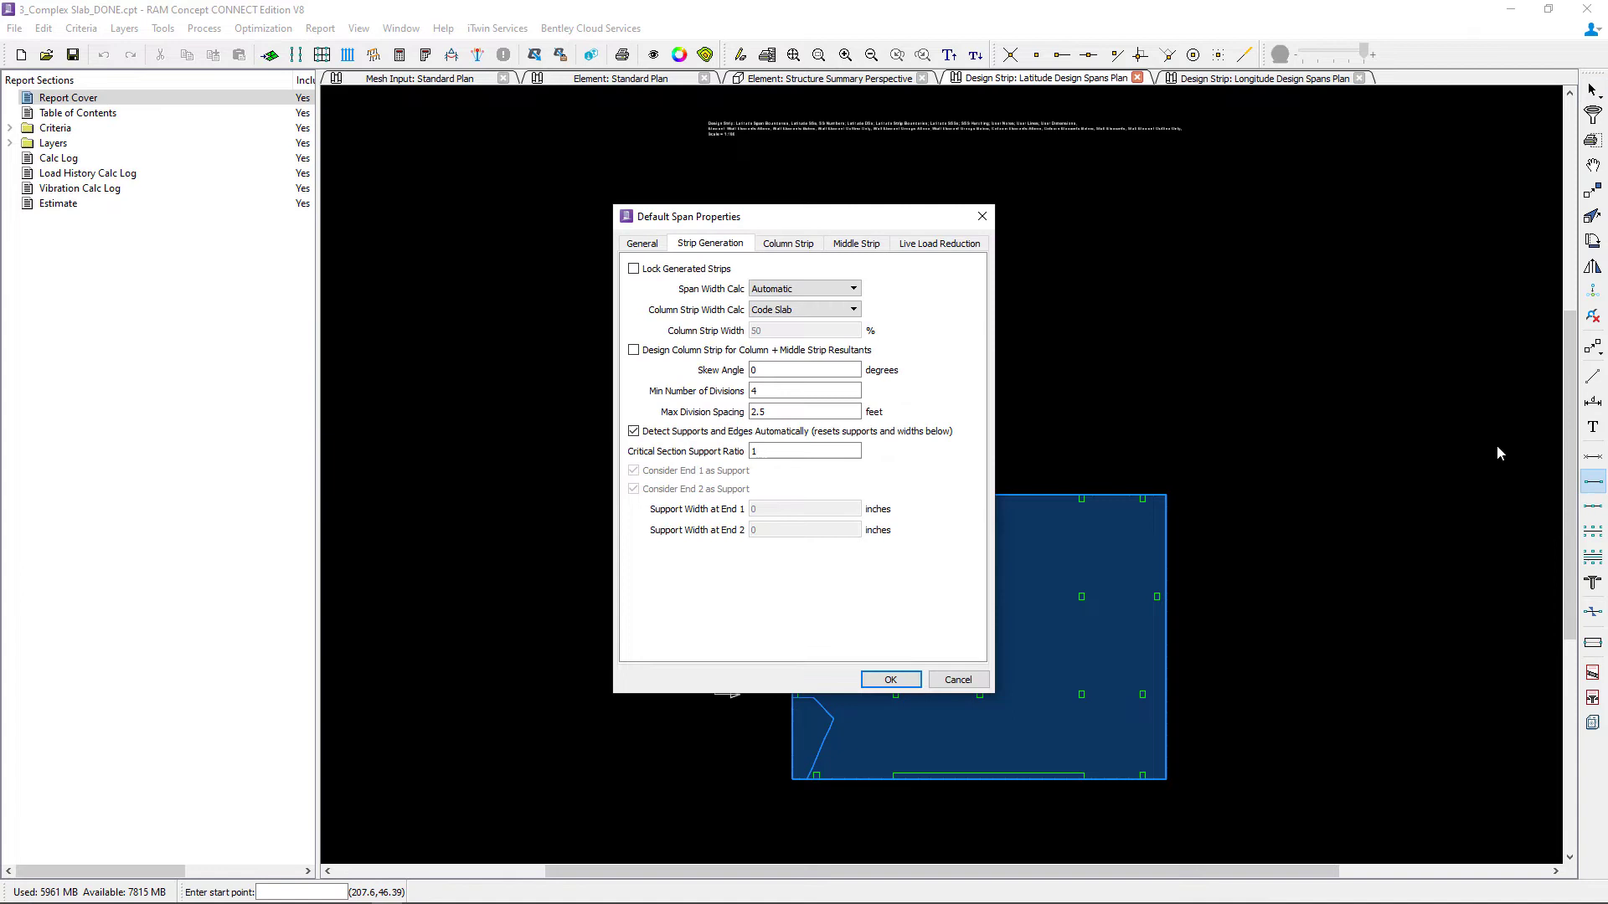
{"action": "left_click", "coordinate": [636, 250]}
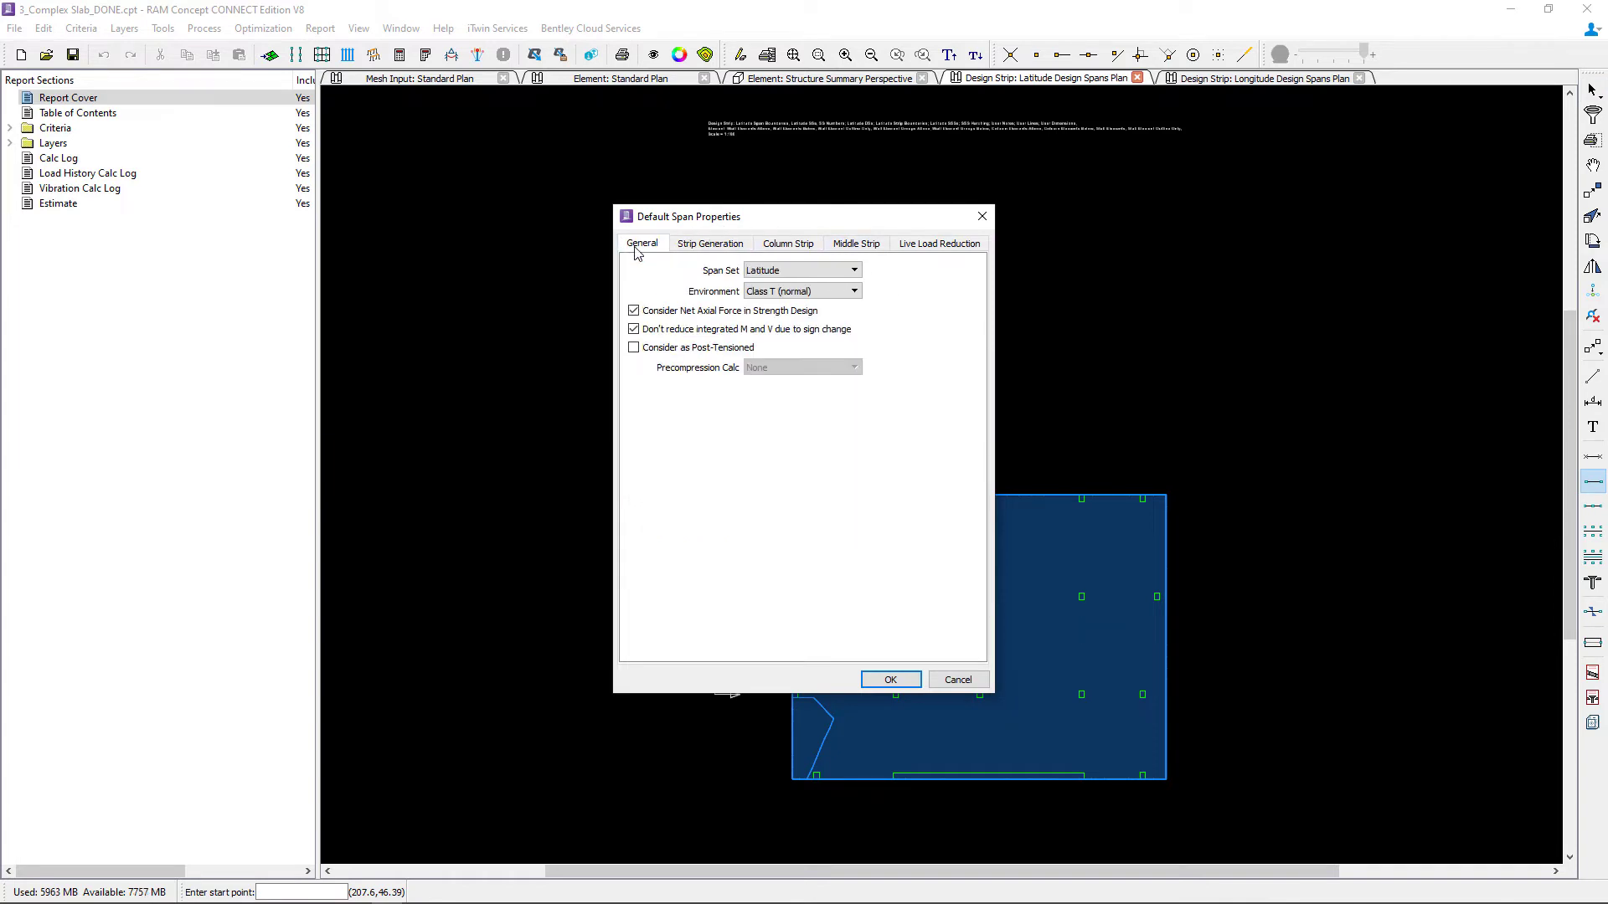
{"action": "left_click", "coordinate": [698, 244]}
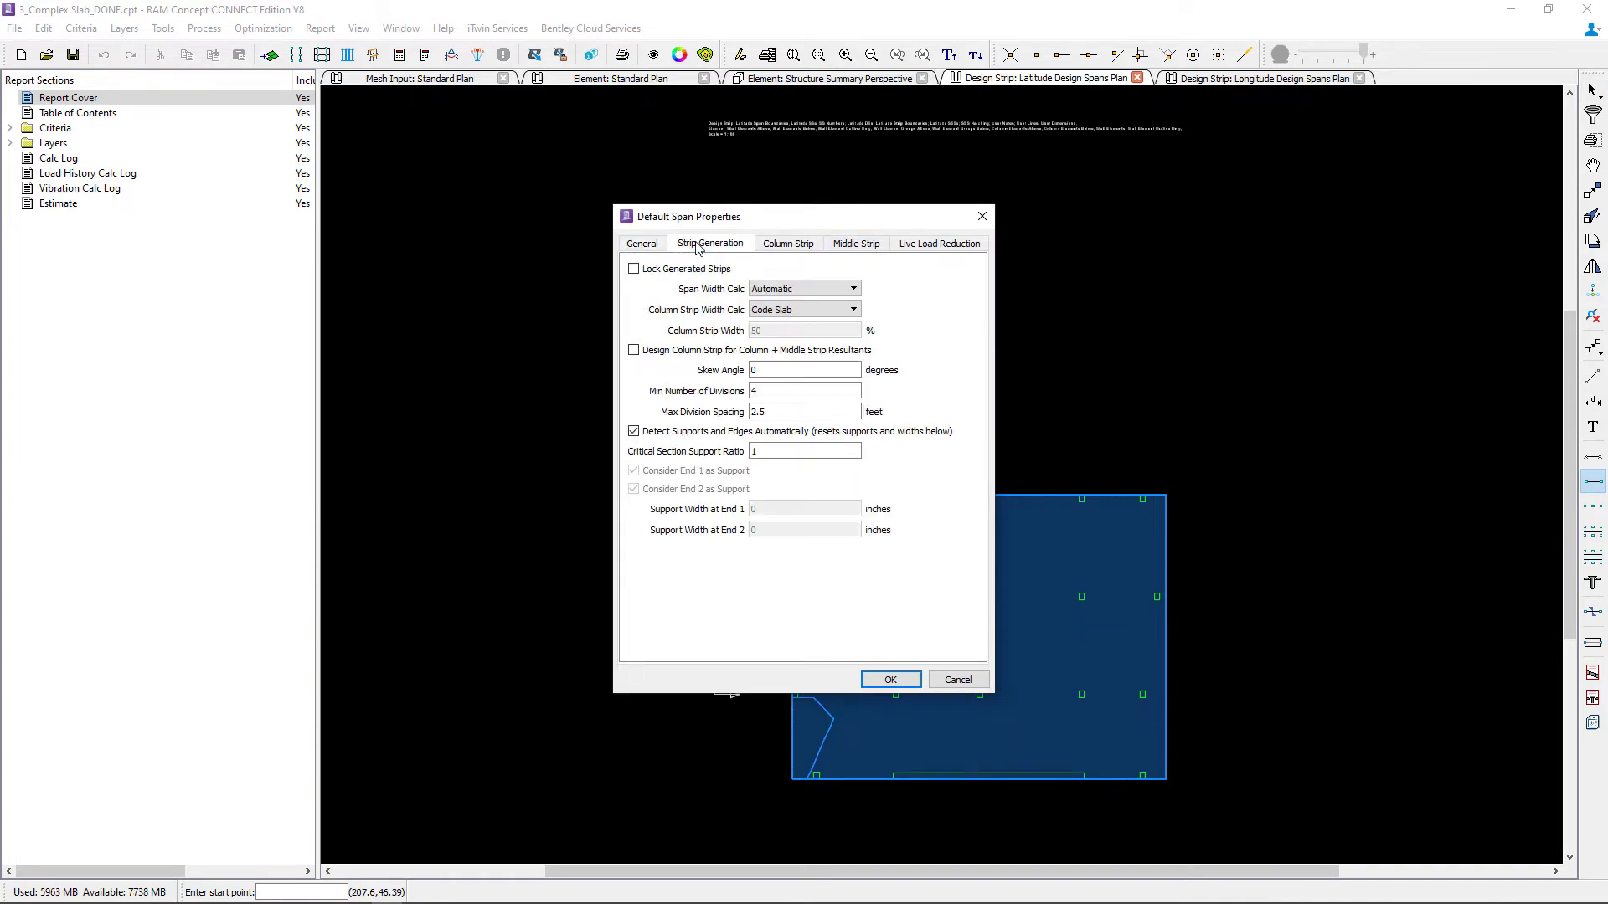
{"action": "left_click", "coordinate": [782, 247]}
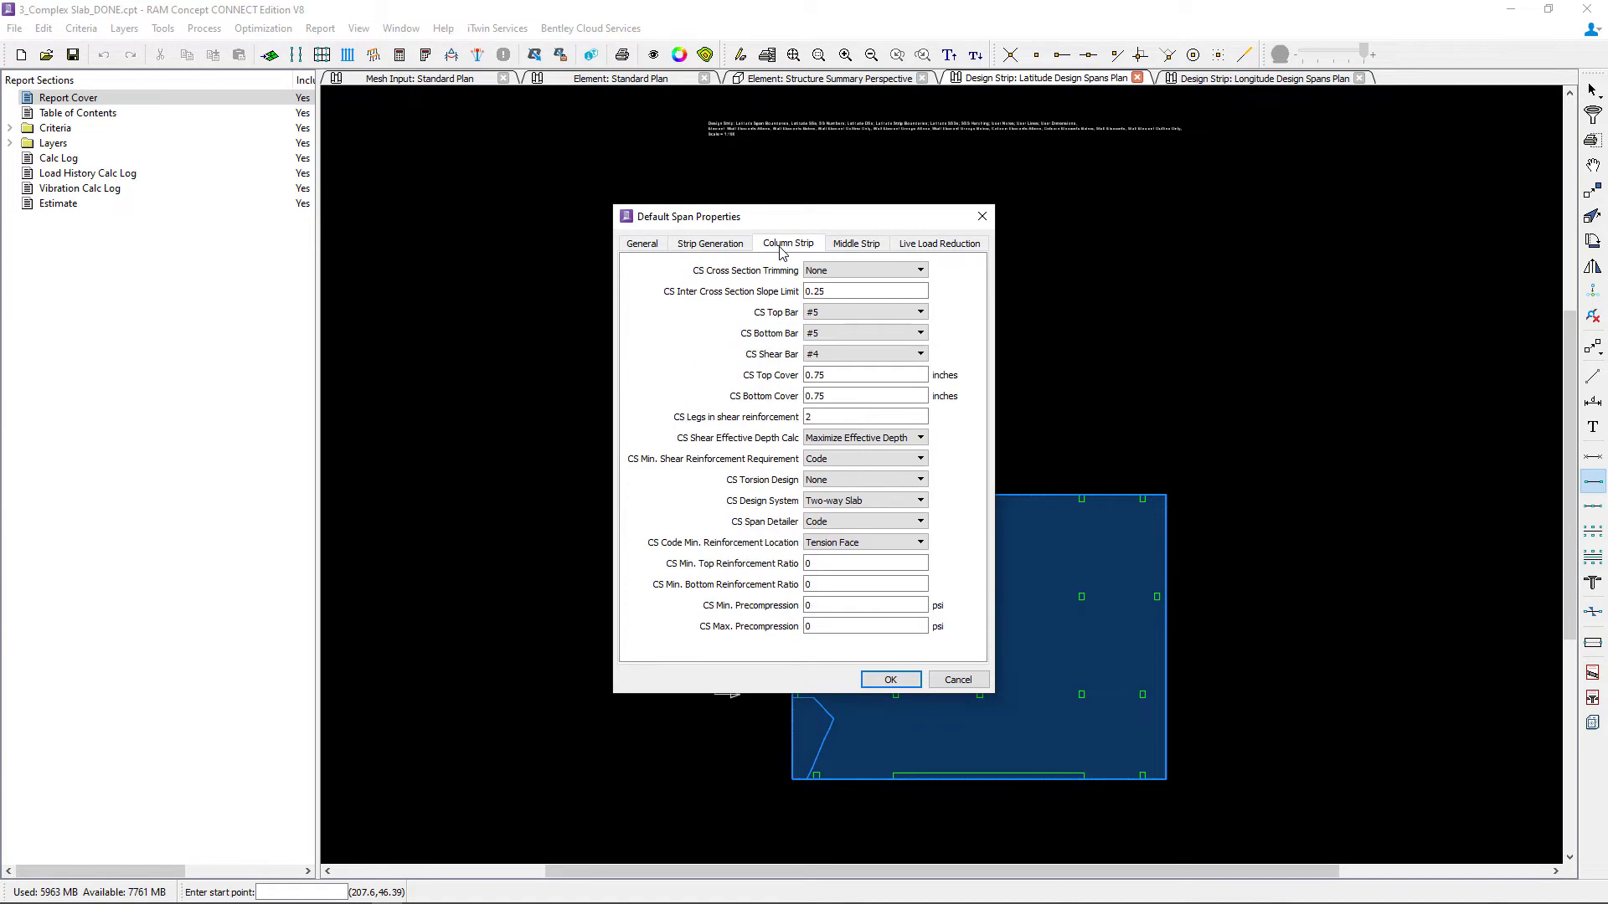
{"action": "left_click", "coordinate": [852, 248]}
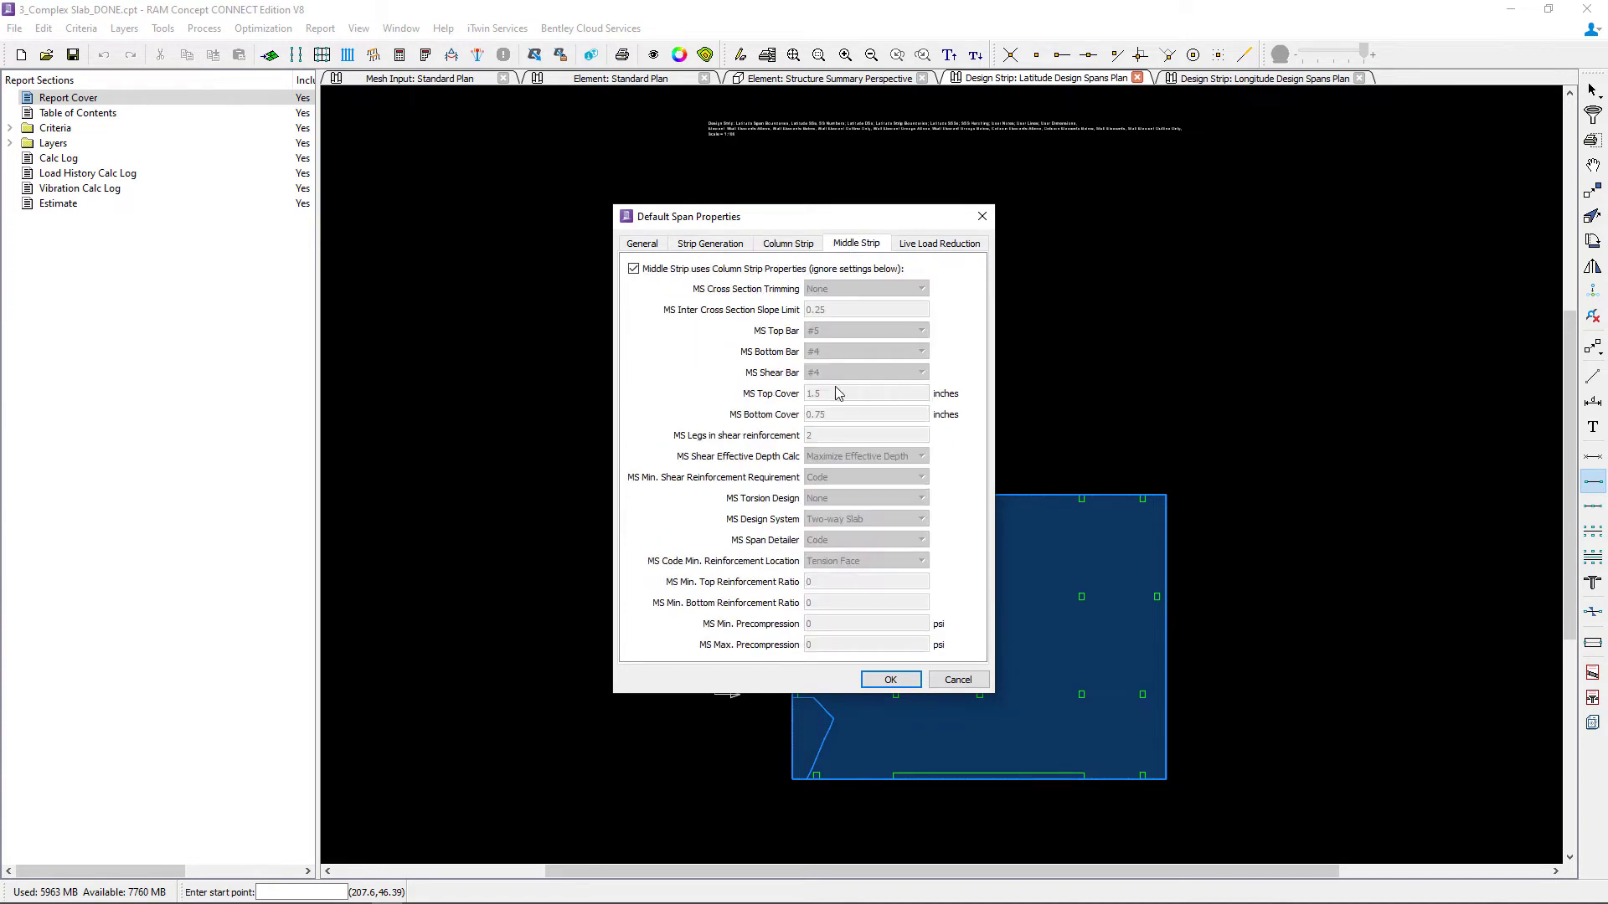
{"action": "left_click", "coordinate": [875, 678]}
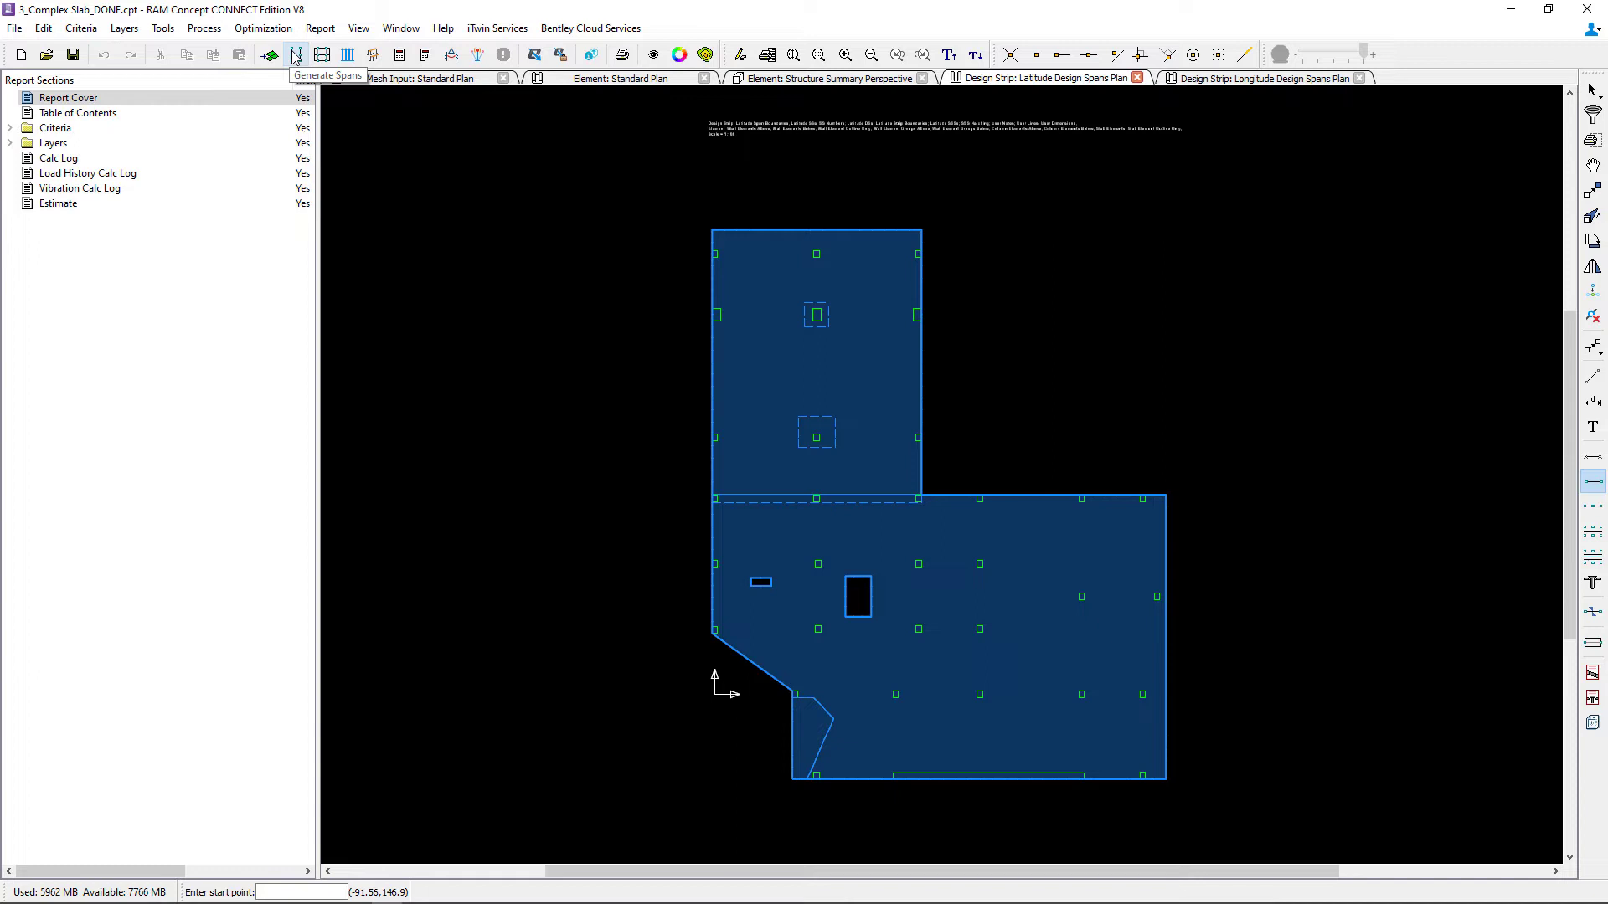
Generate Latitude spans oriented along the x-axis through the column lines
{"action": "left_click", "coordinate": [296, 56]}
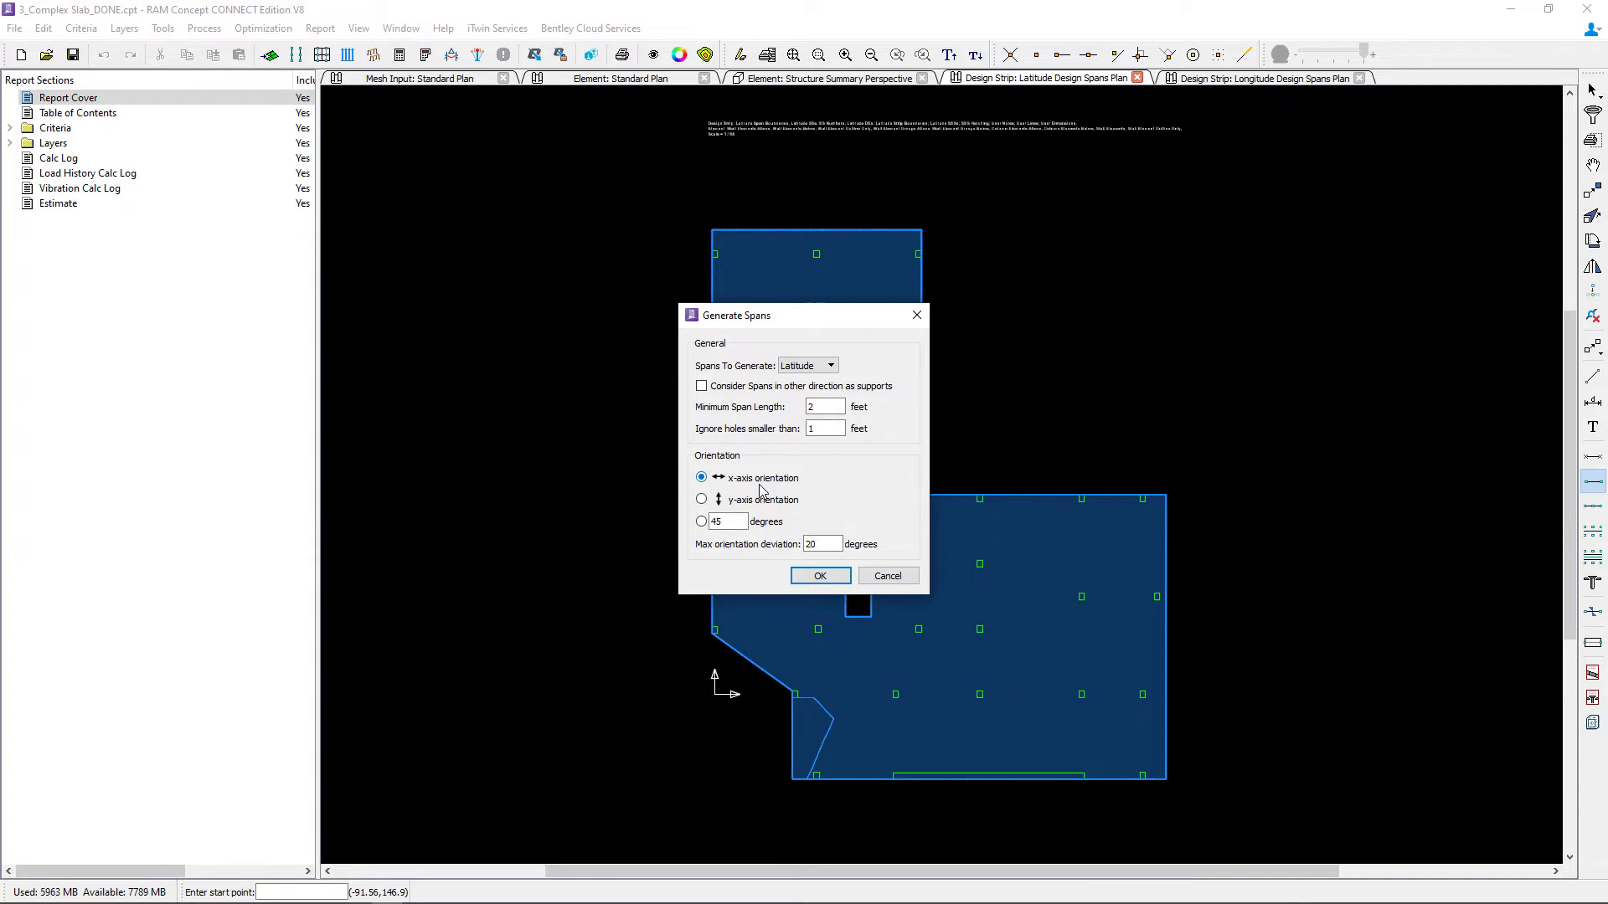
{"action": "left_click", "coordinate": [821, 576]}
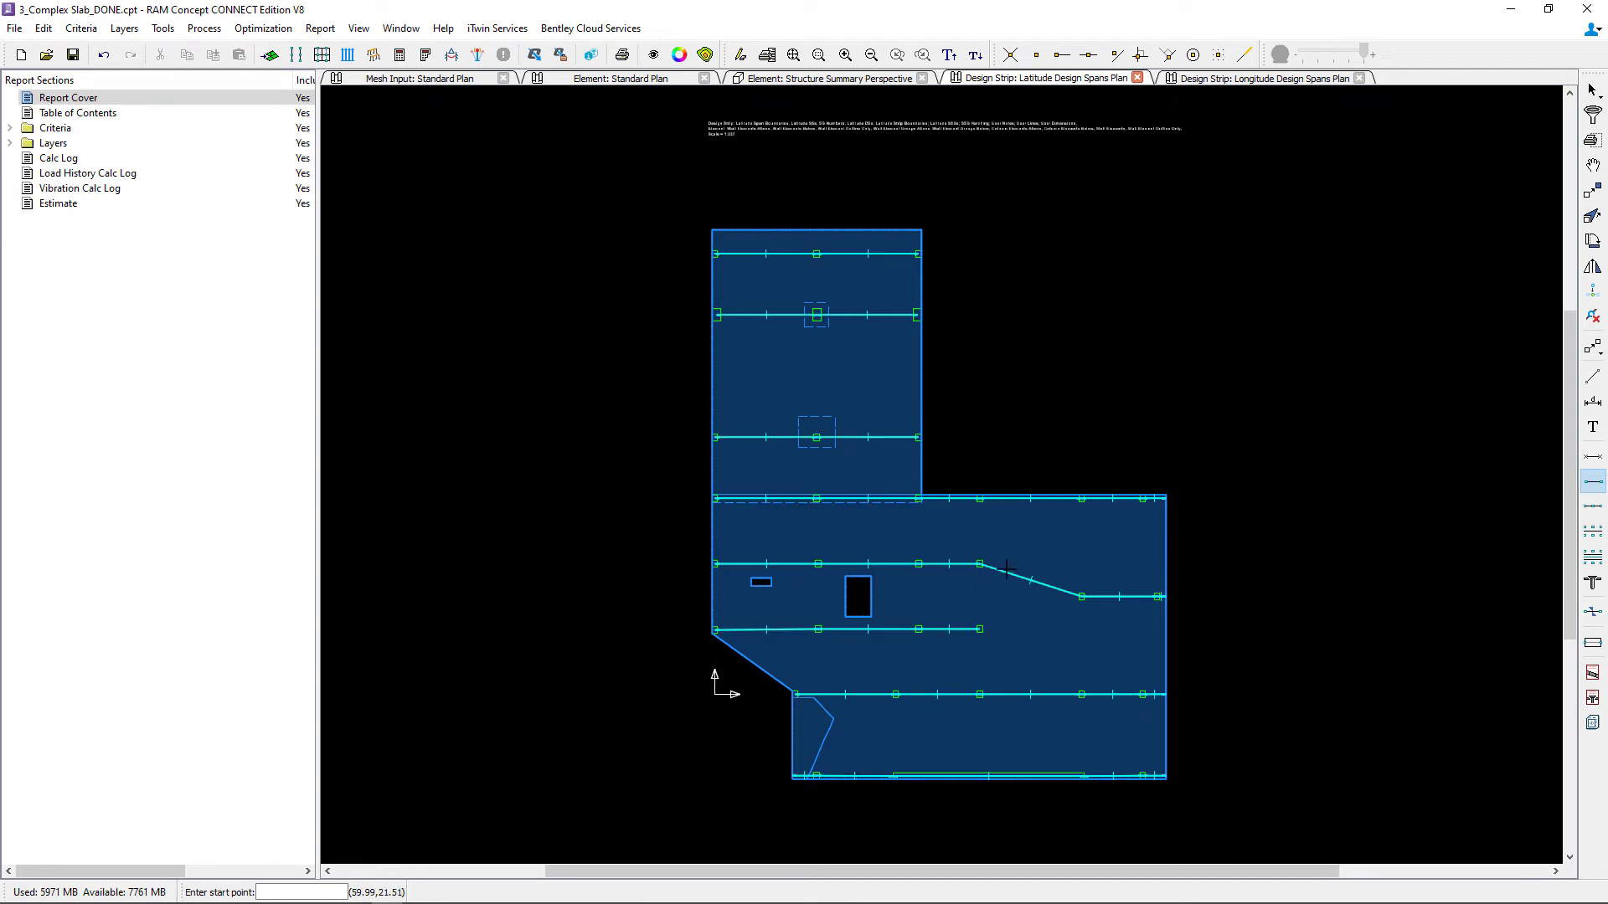
On the longitude spans plan, generate Longitude spans oriented along the y-axis
{"action": "left_click", "coordinate": [1192, 81]}
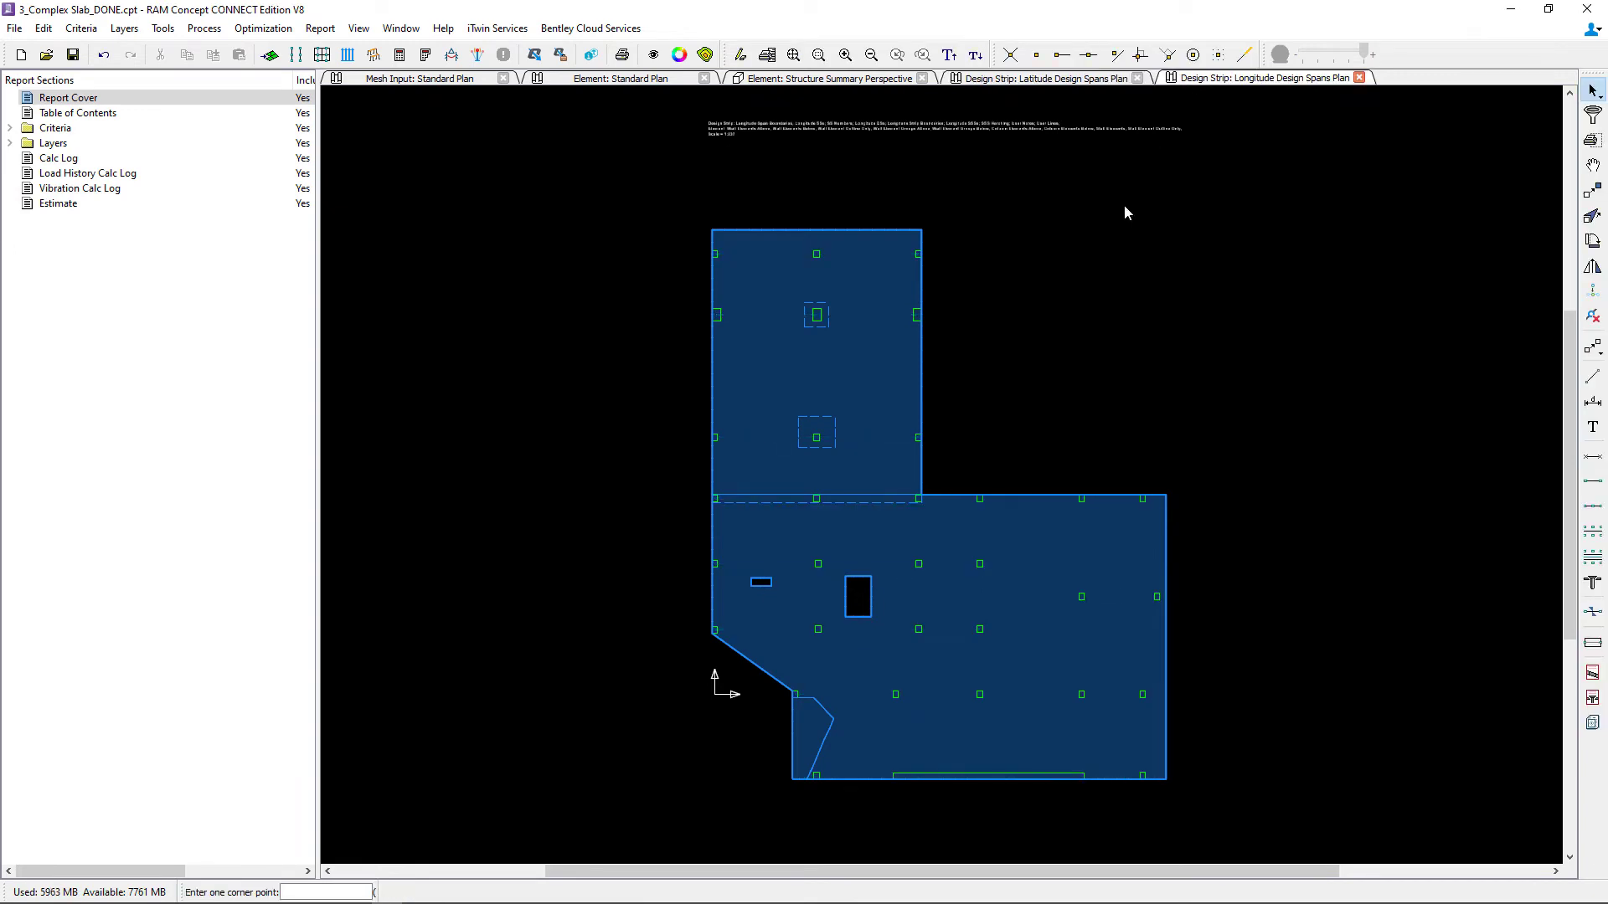
{"action": "left_click", "coordinate": [300, 56]}
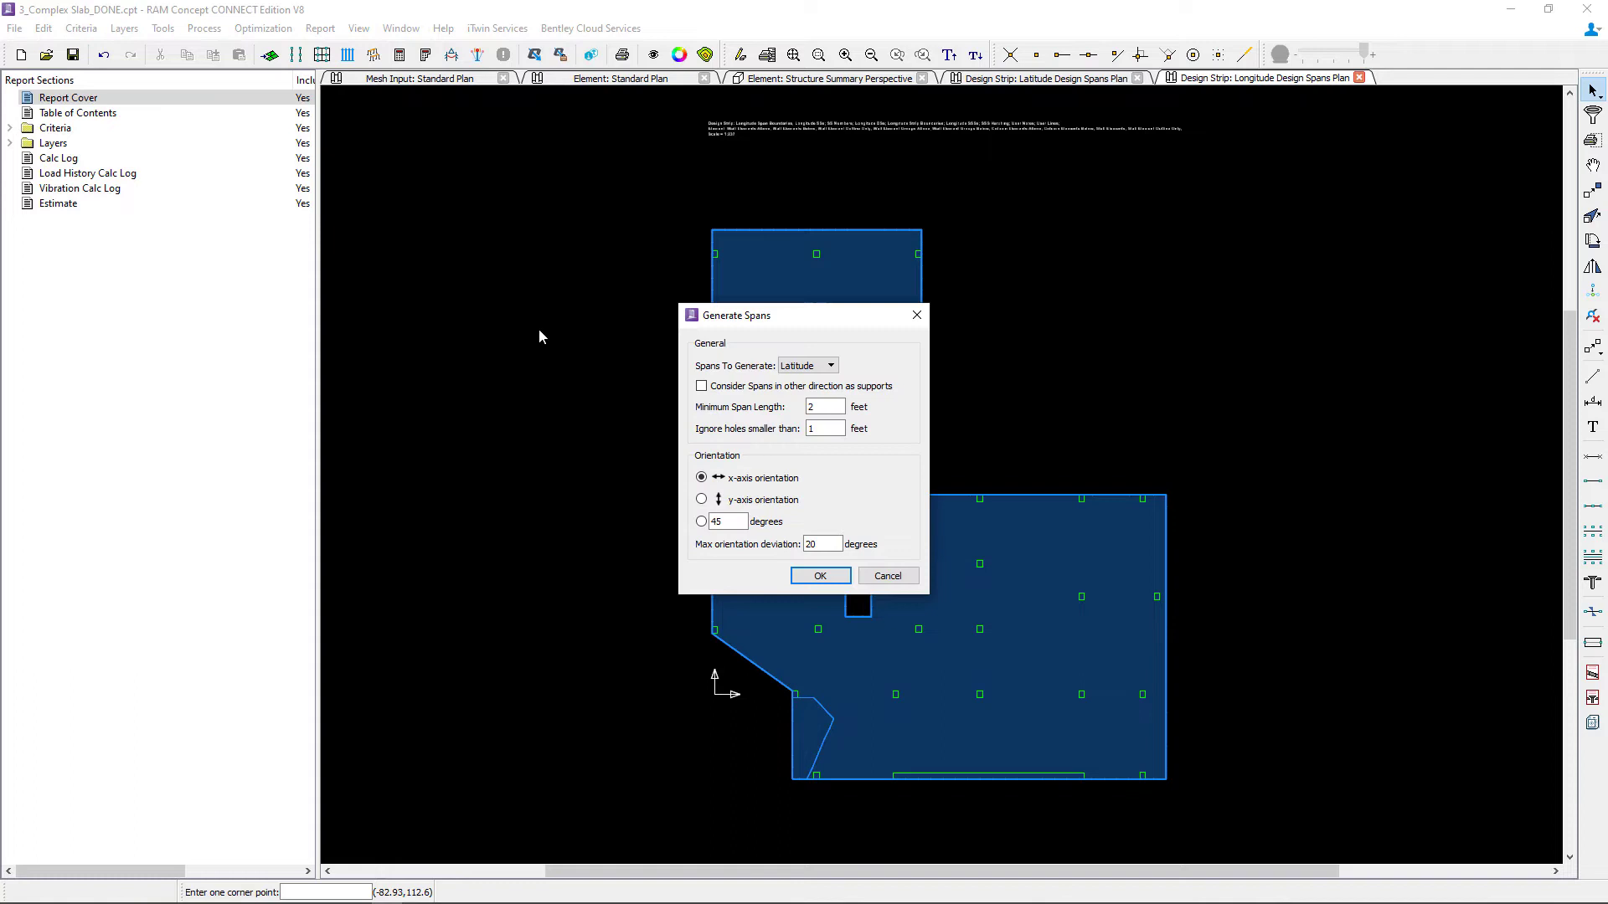
{"action": "left_click", "coordinate": [790, 368]}
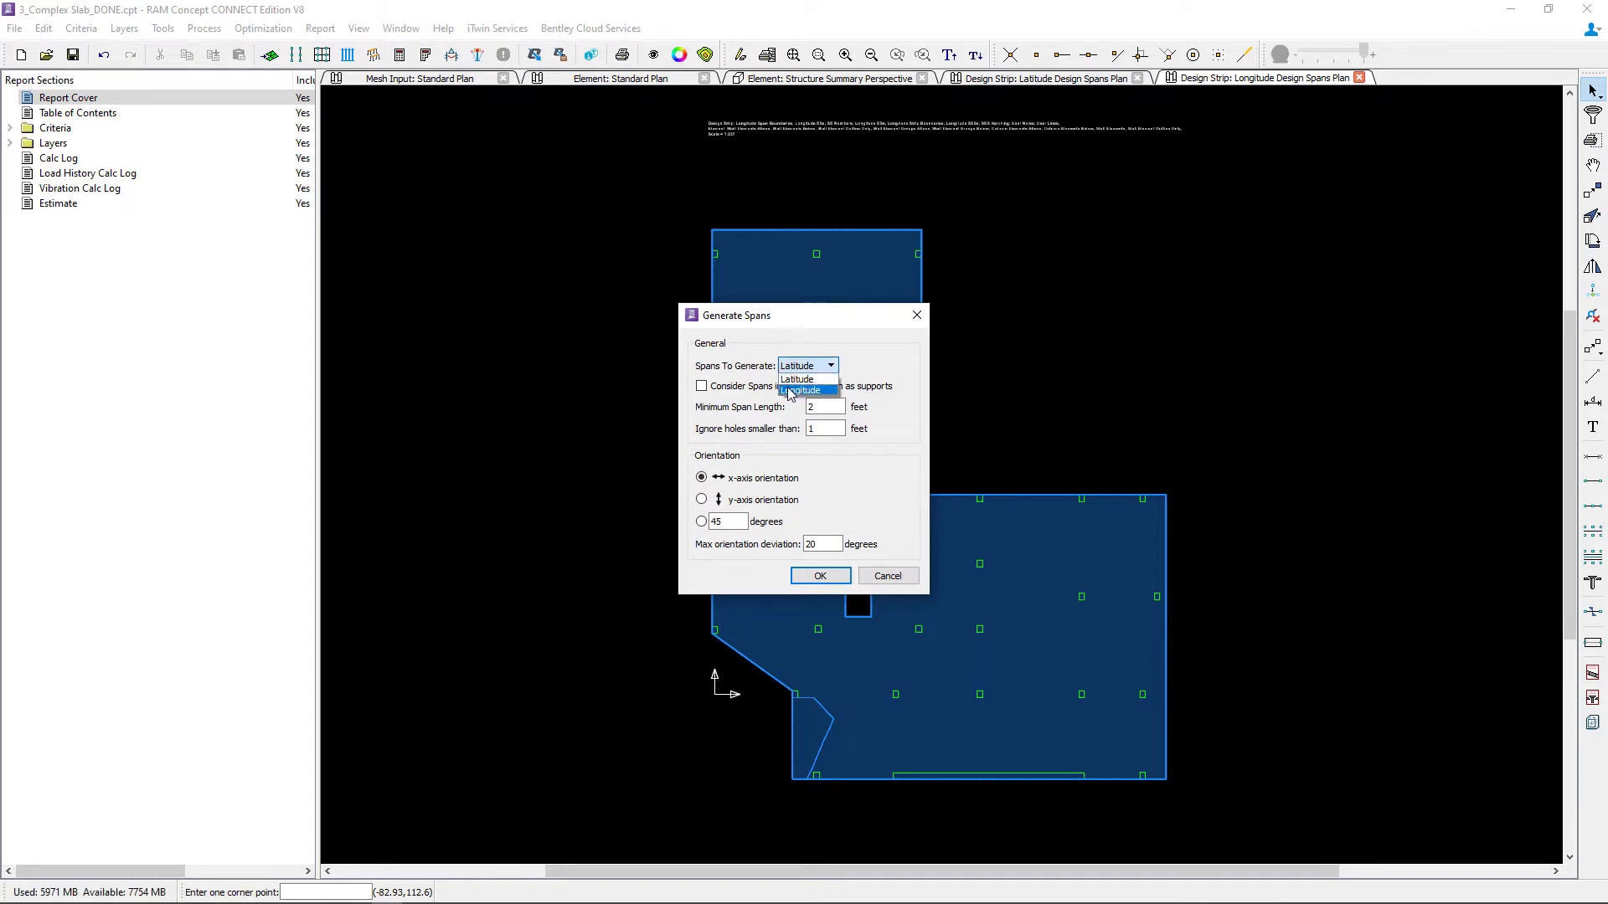
{"action": "left_click", "coordinate": [801, 390]}
{"action": "left_click", "coordinate": [702, 501]}
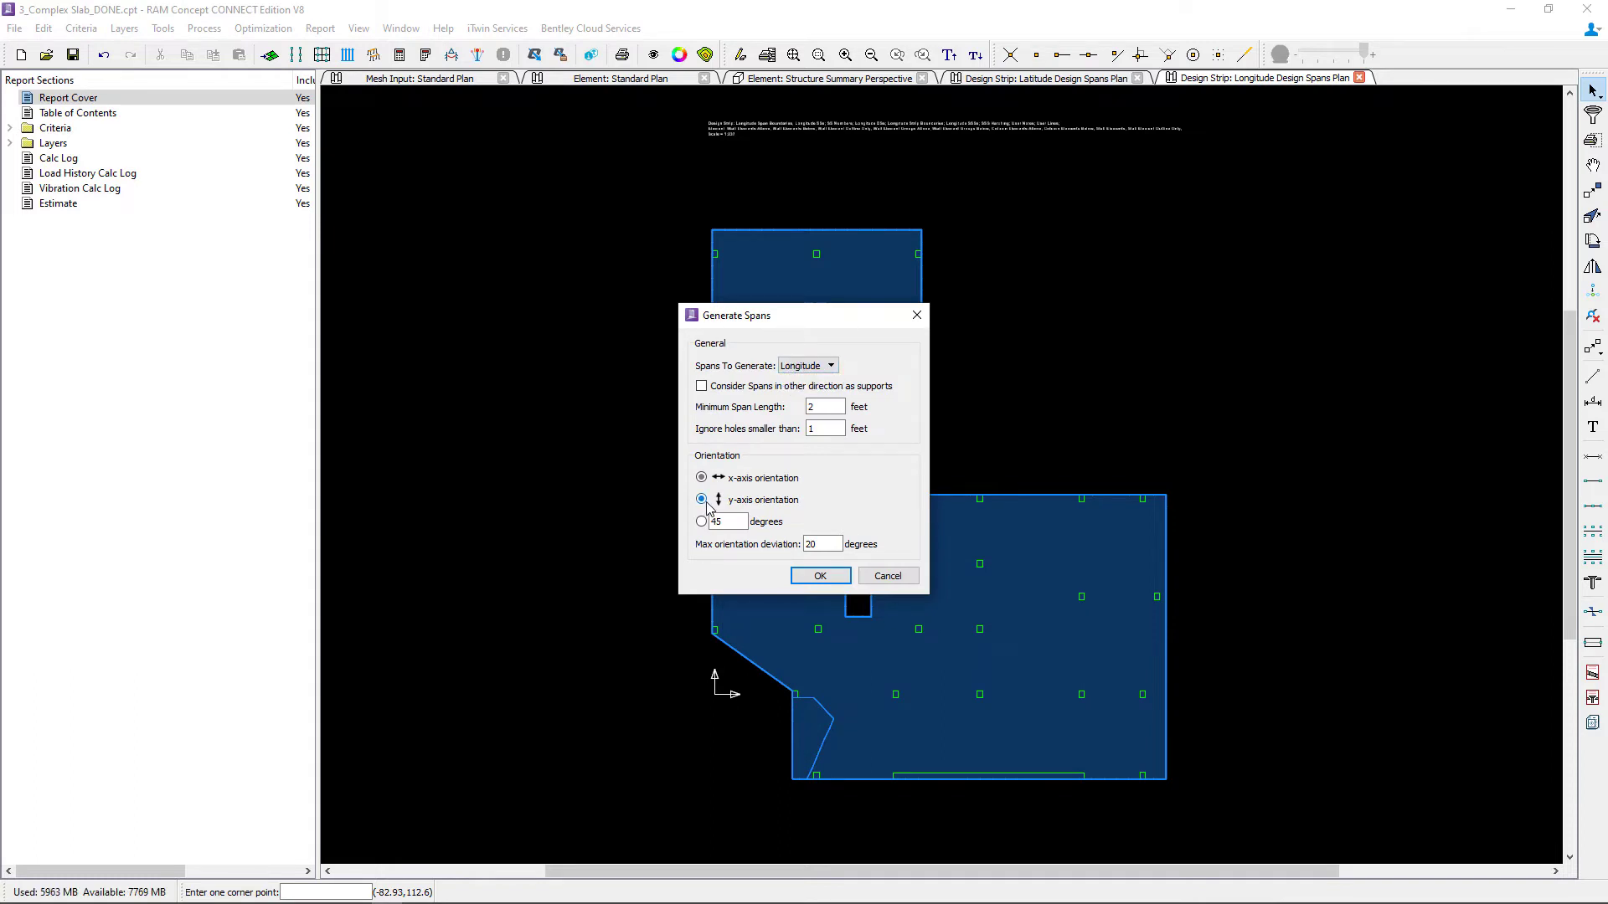
{"action": "left_click", "coordinate": [820, 576]}
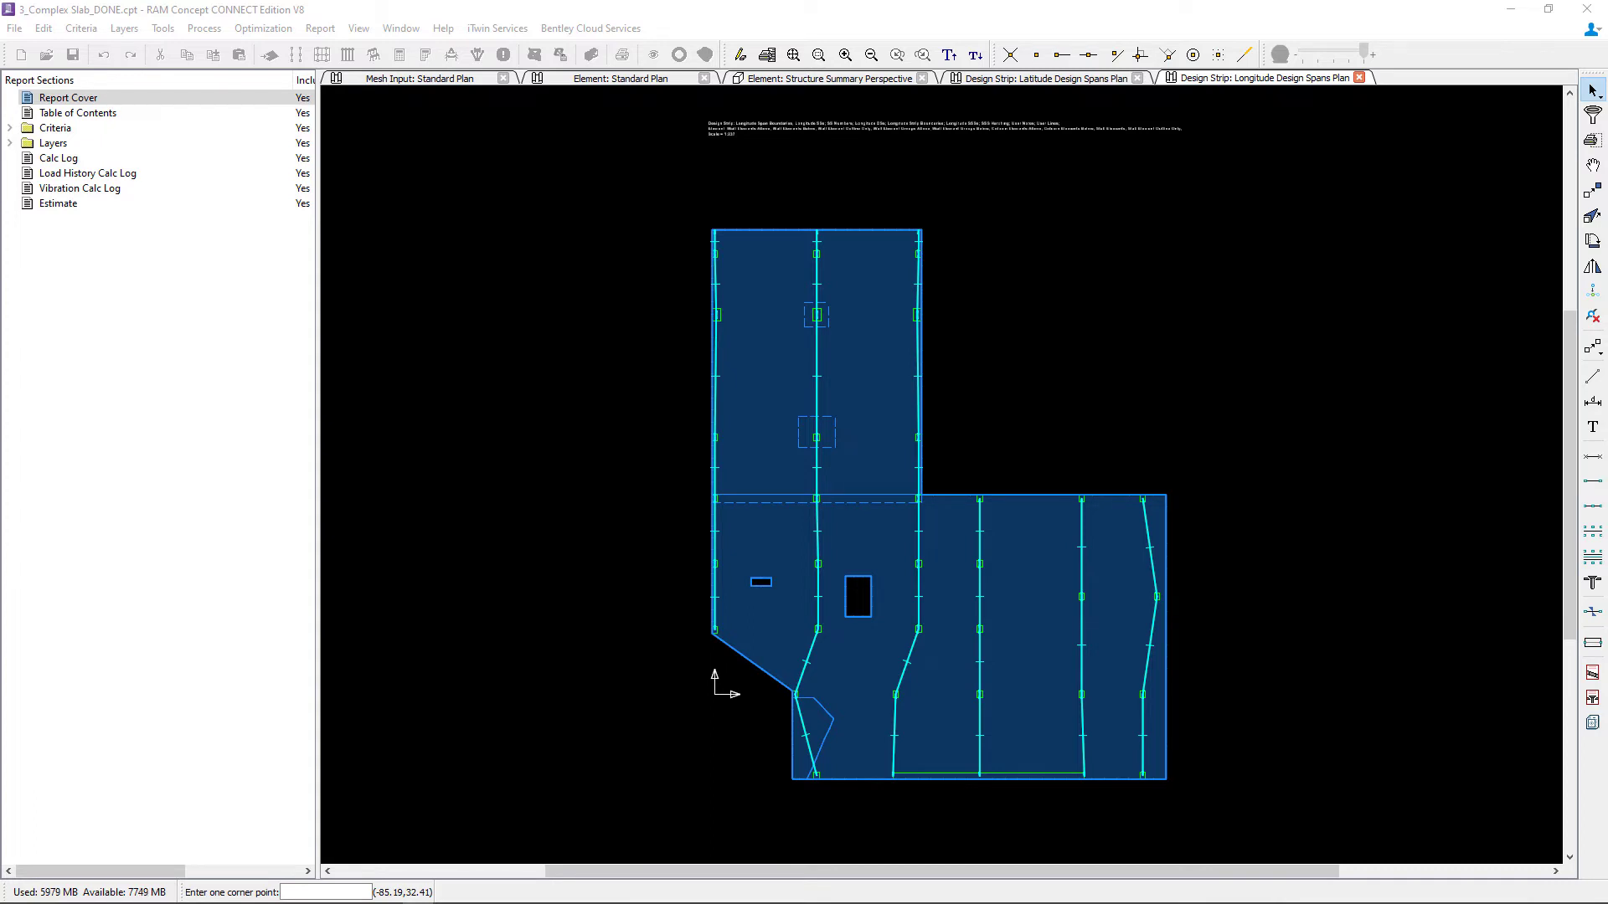
Generate design strips from the longitude spans, suppressing repeat warnings, and close the warnings list
{"action": "left_click", "coordinate": [538, 9]}
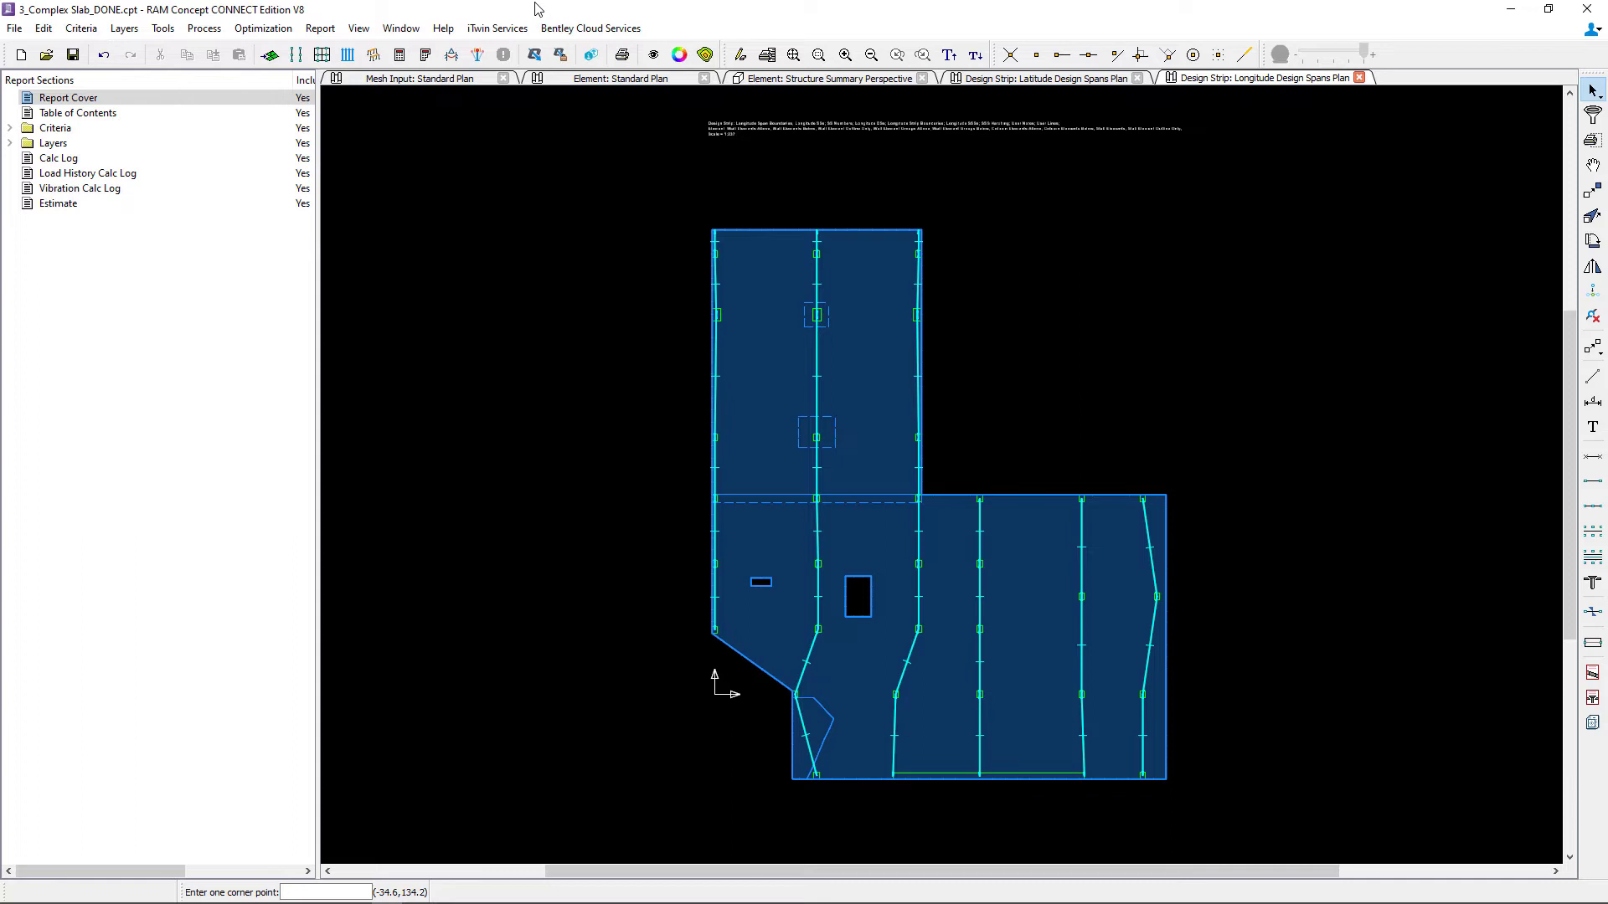
{"action": "left_click", "coordinate": [322, 57]}
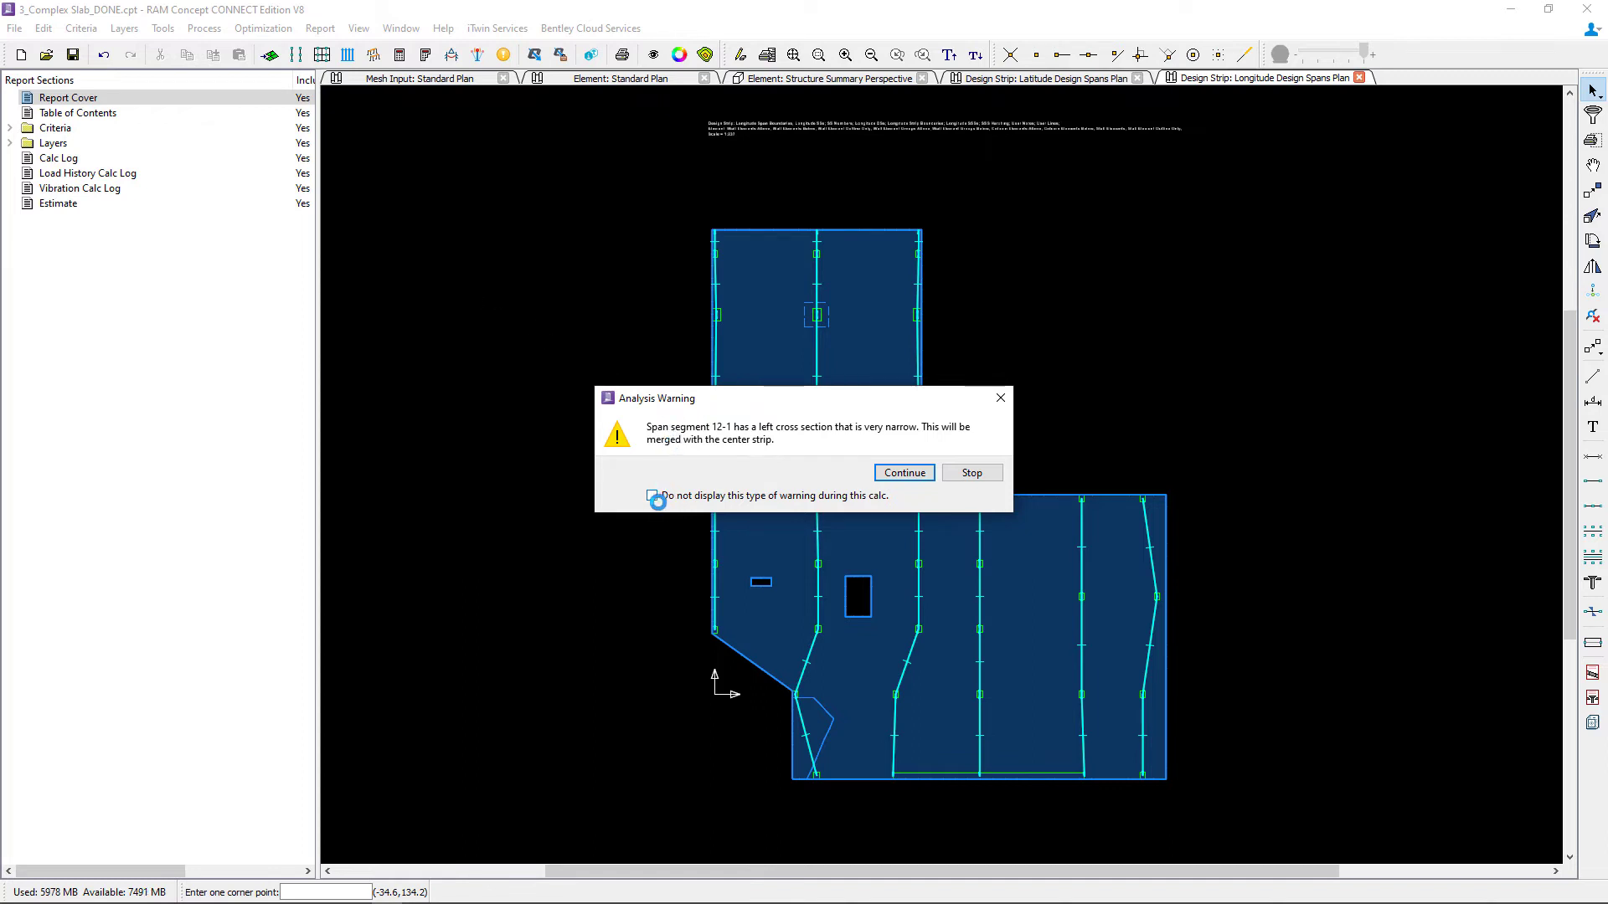
{"action": "left_click", "coordinate": [653, 496]}
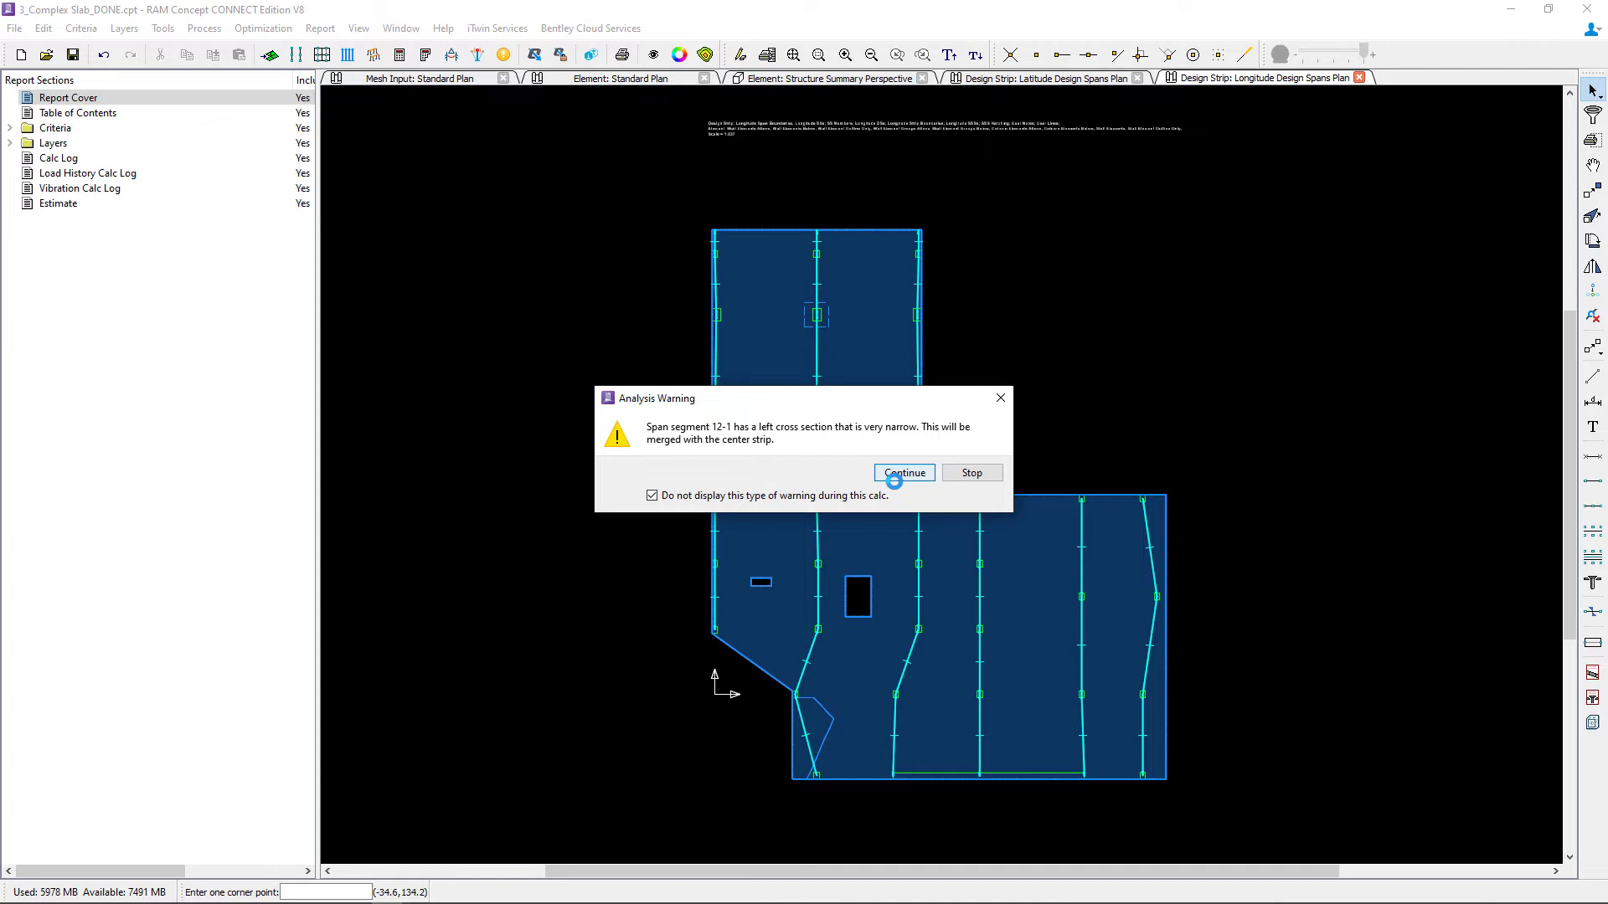
{"action": "left_click", "coordinate": [894, 474]}
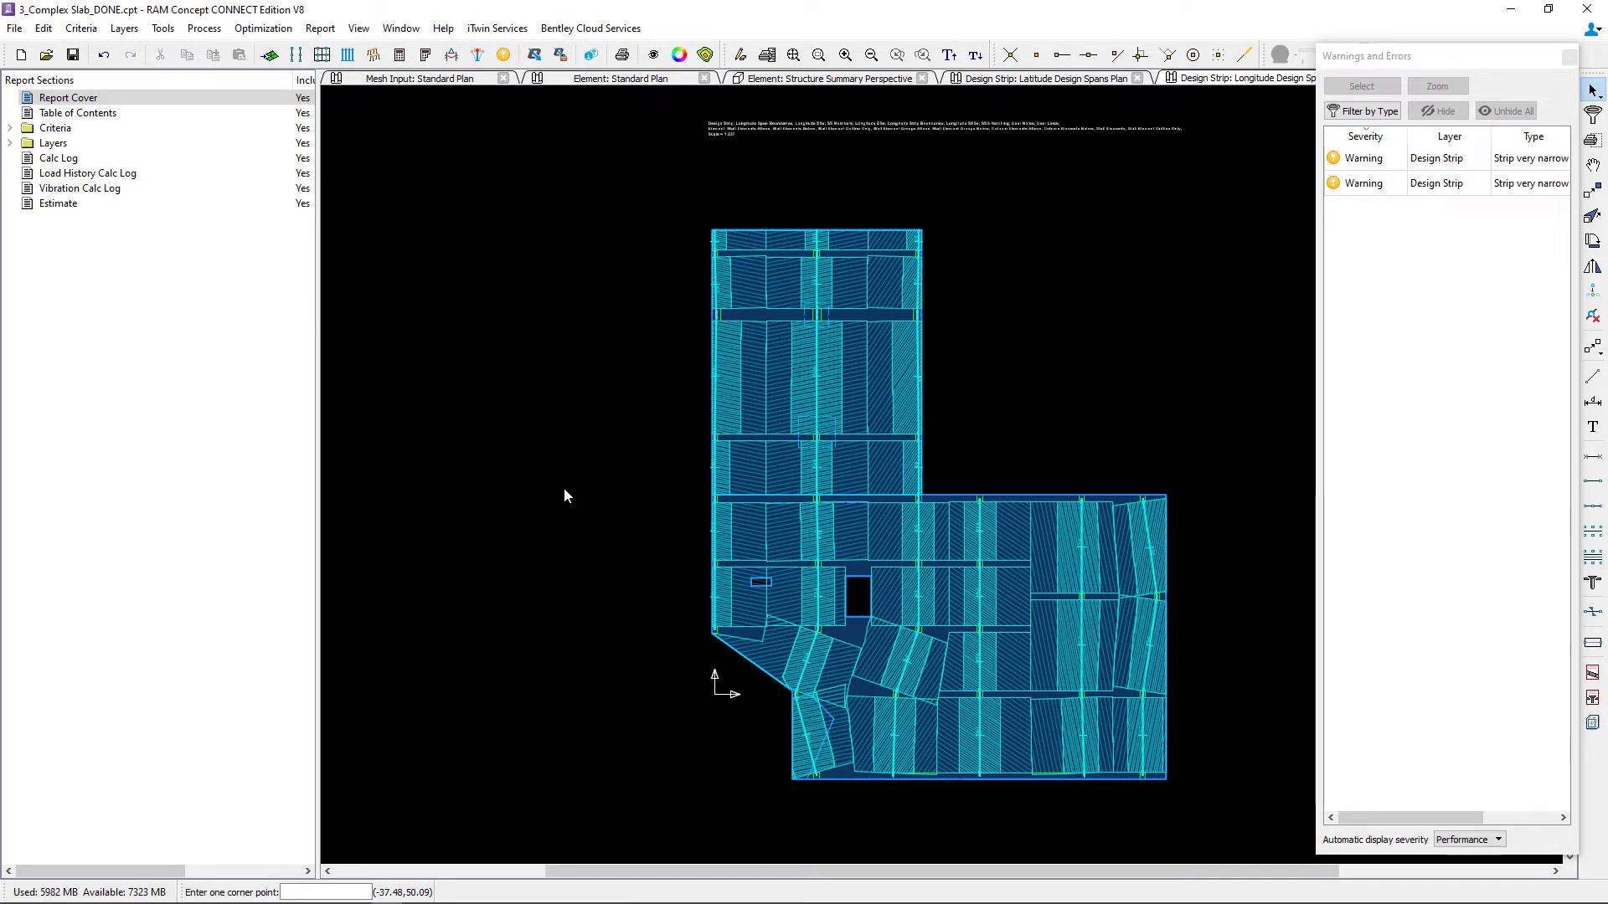
{"action": "left_click", "coordinate": [1423, 62]}
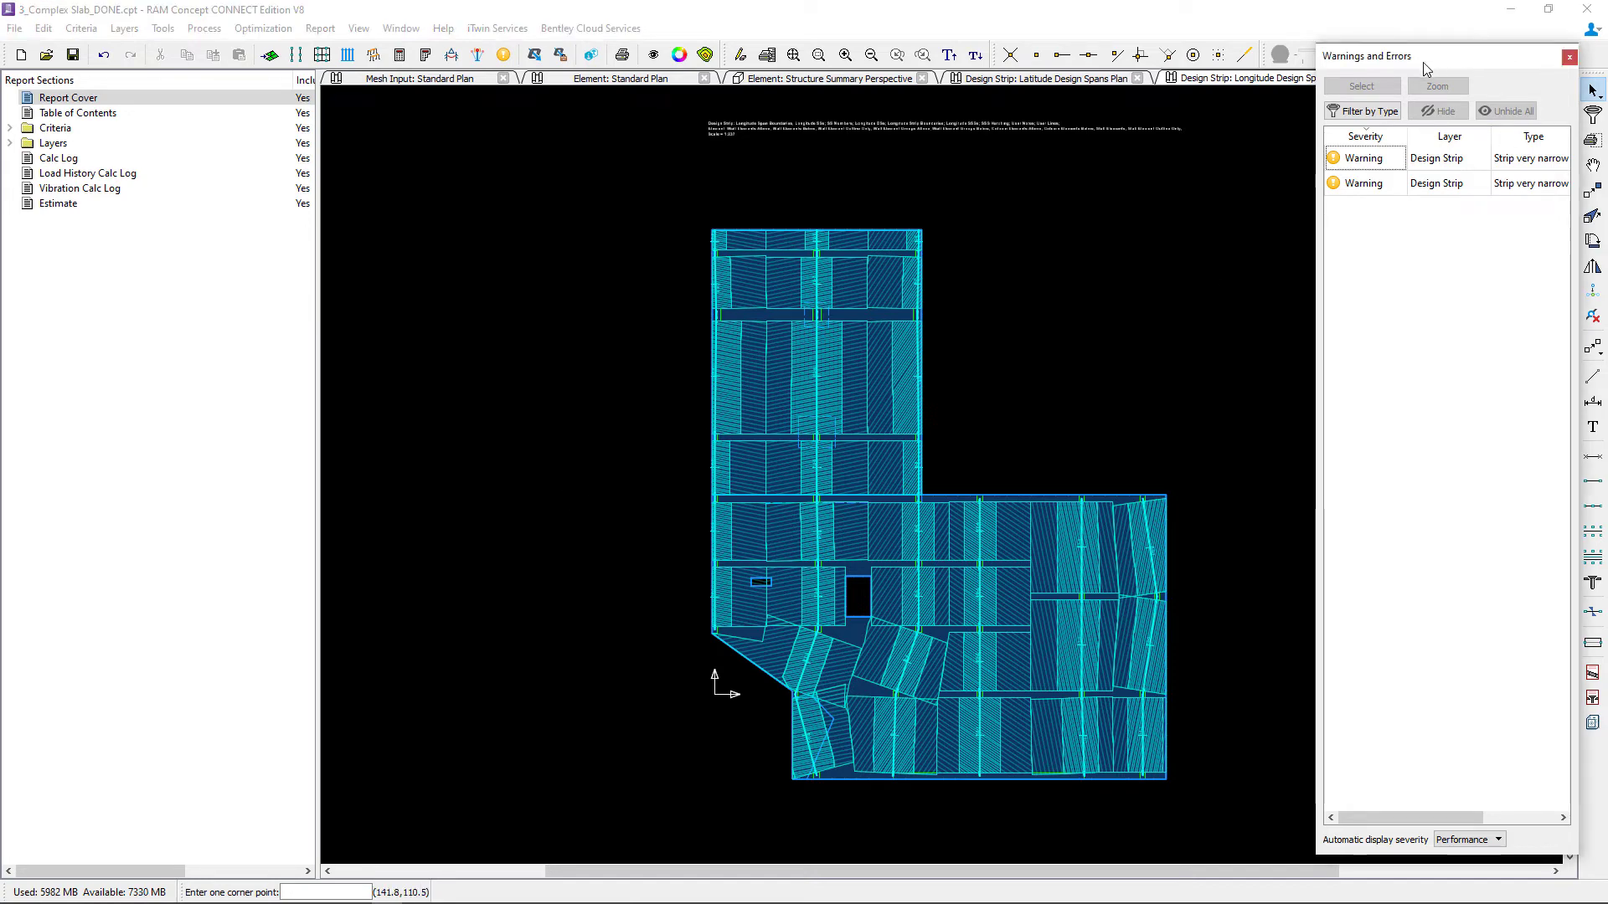
{"action": "left_click", "coordinate": [1569, 59]}
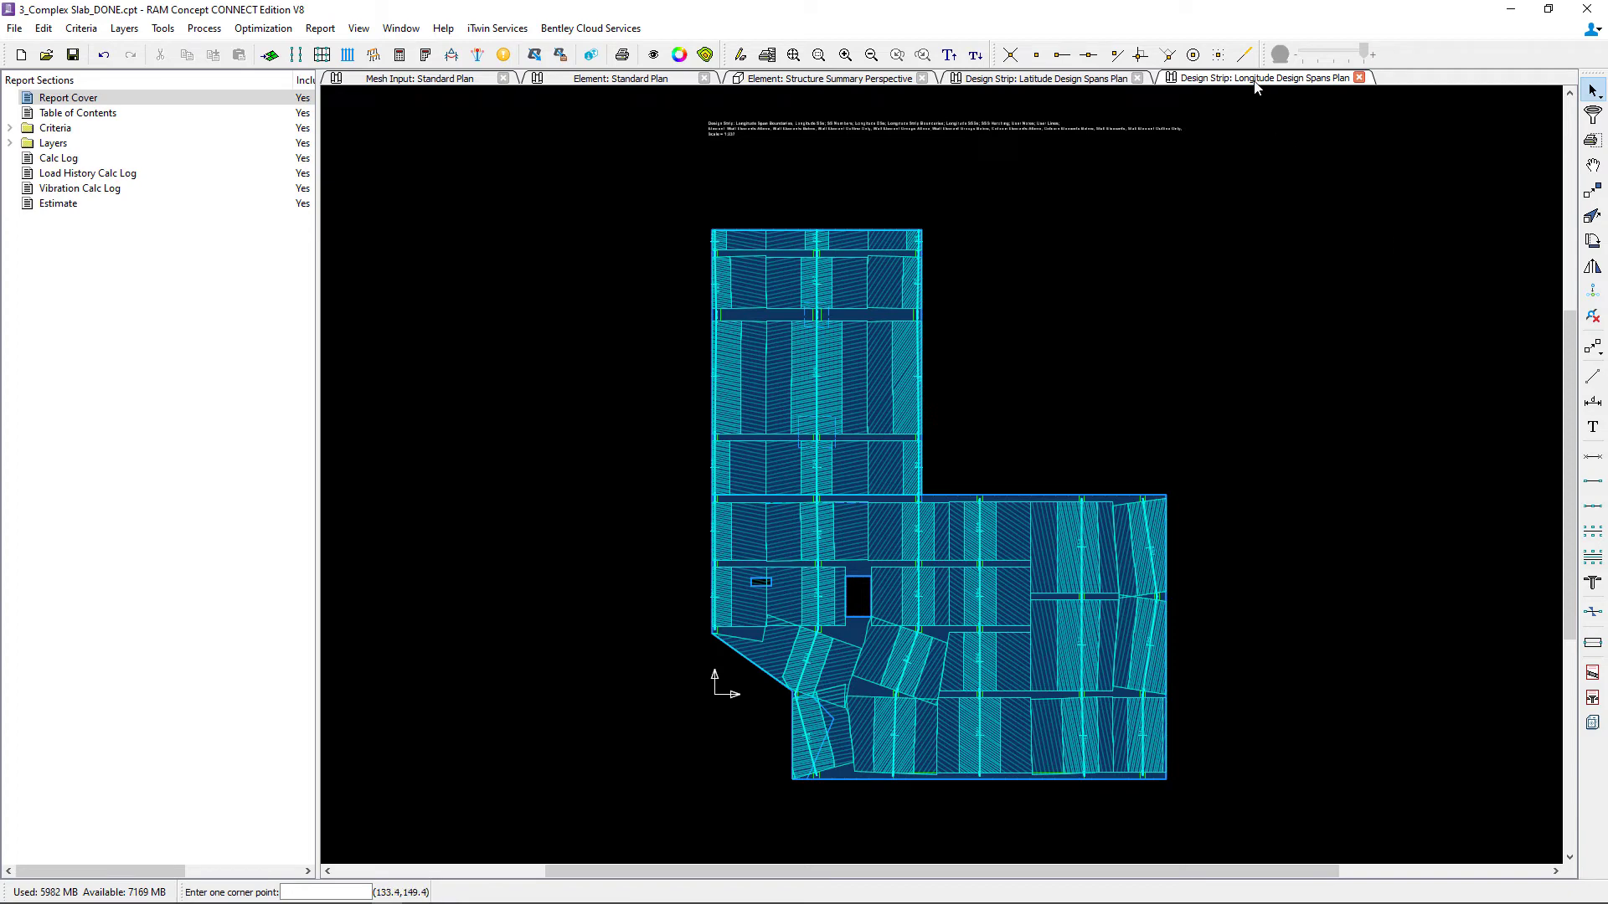
Switch to the Latitude Design Spans Plan to view the latitude design strips
{"action": "left_click", "coordinate": [1078, 78]}
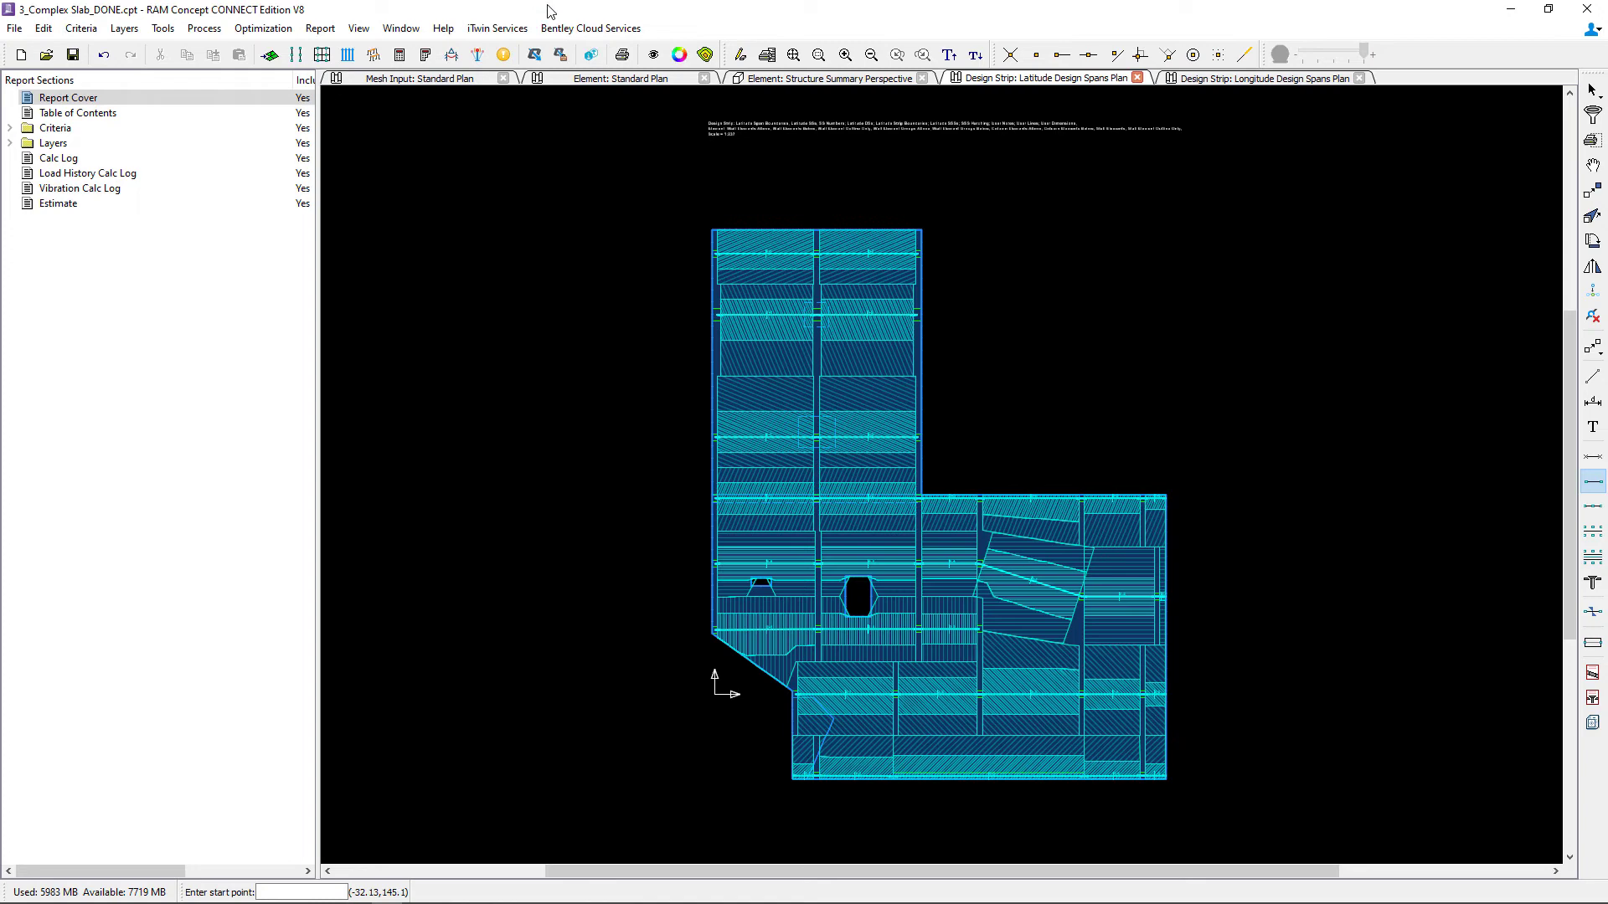
Regenerate the mesh with 3 ft elements and run Calc All, continuing past each warning
{"action": "left_click", "coordinate": [269, 55]}
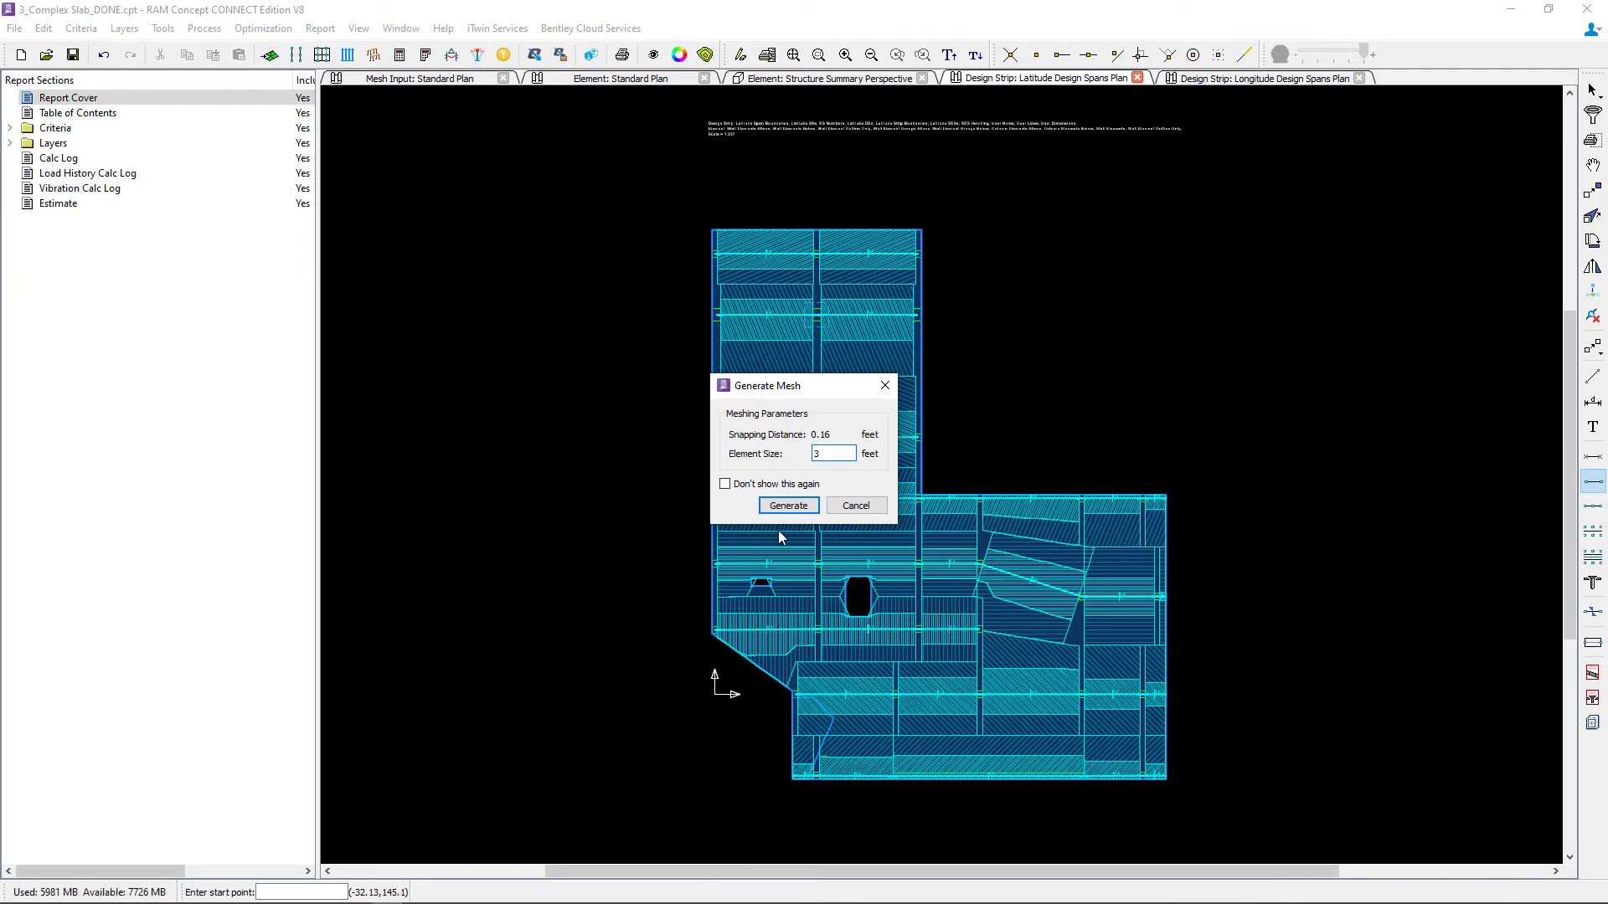
{"action": "left_click", "coordinate": [788, 506]}
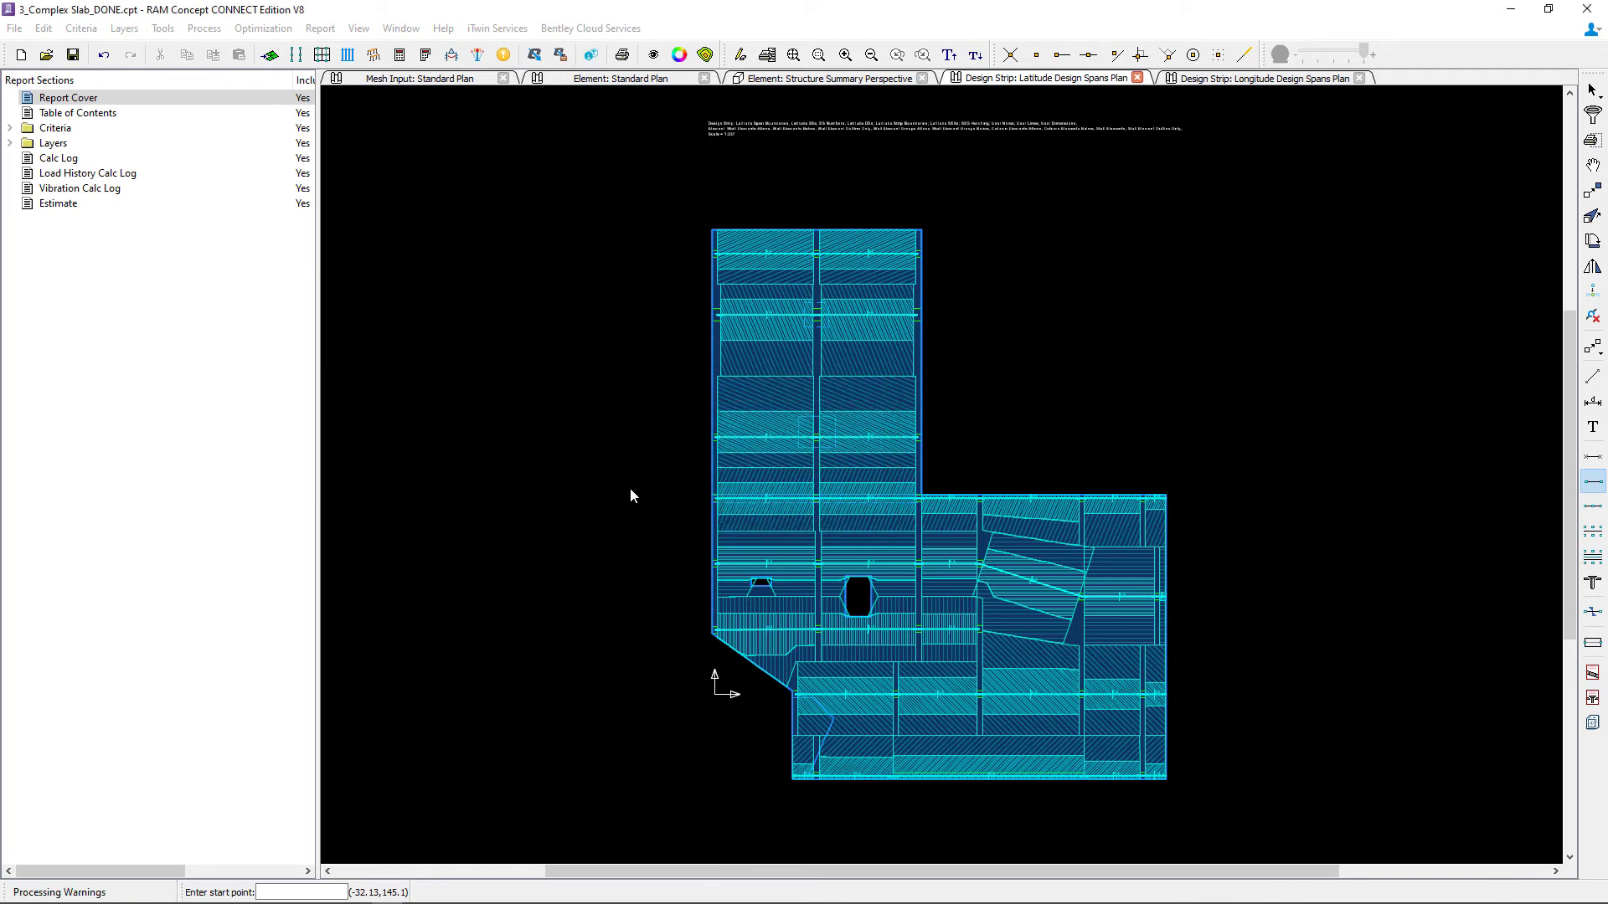
{"action": "left_click", "coordinate": [399, 54]}
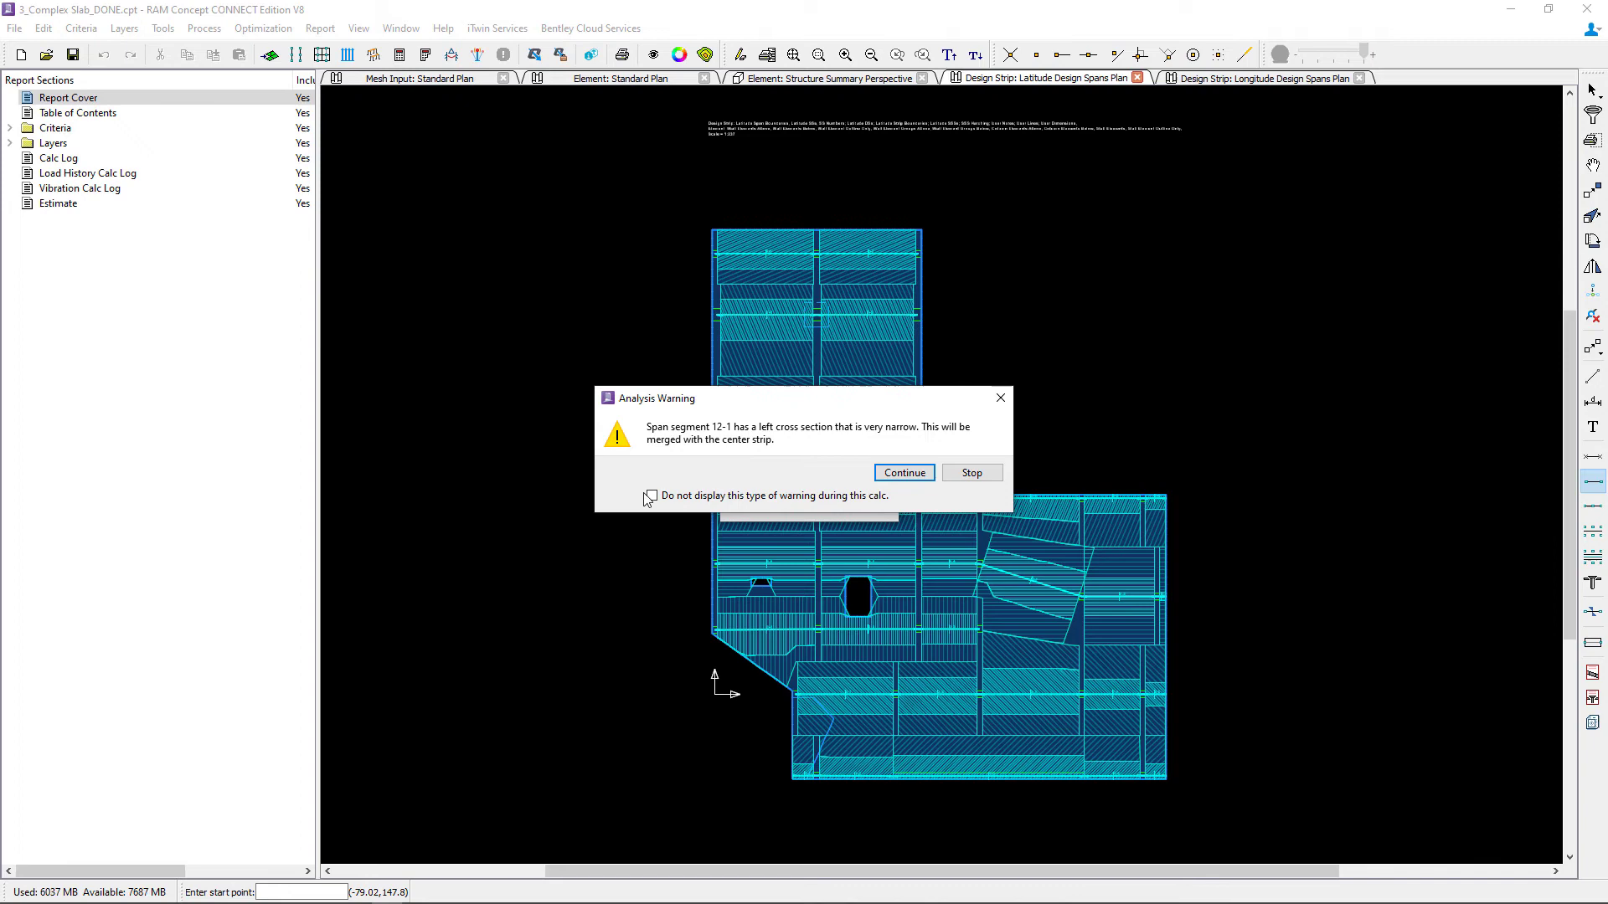
{"action": "left_click", "coordinate": [905, 472]}
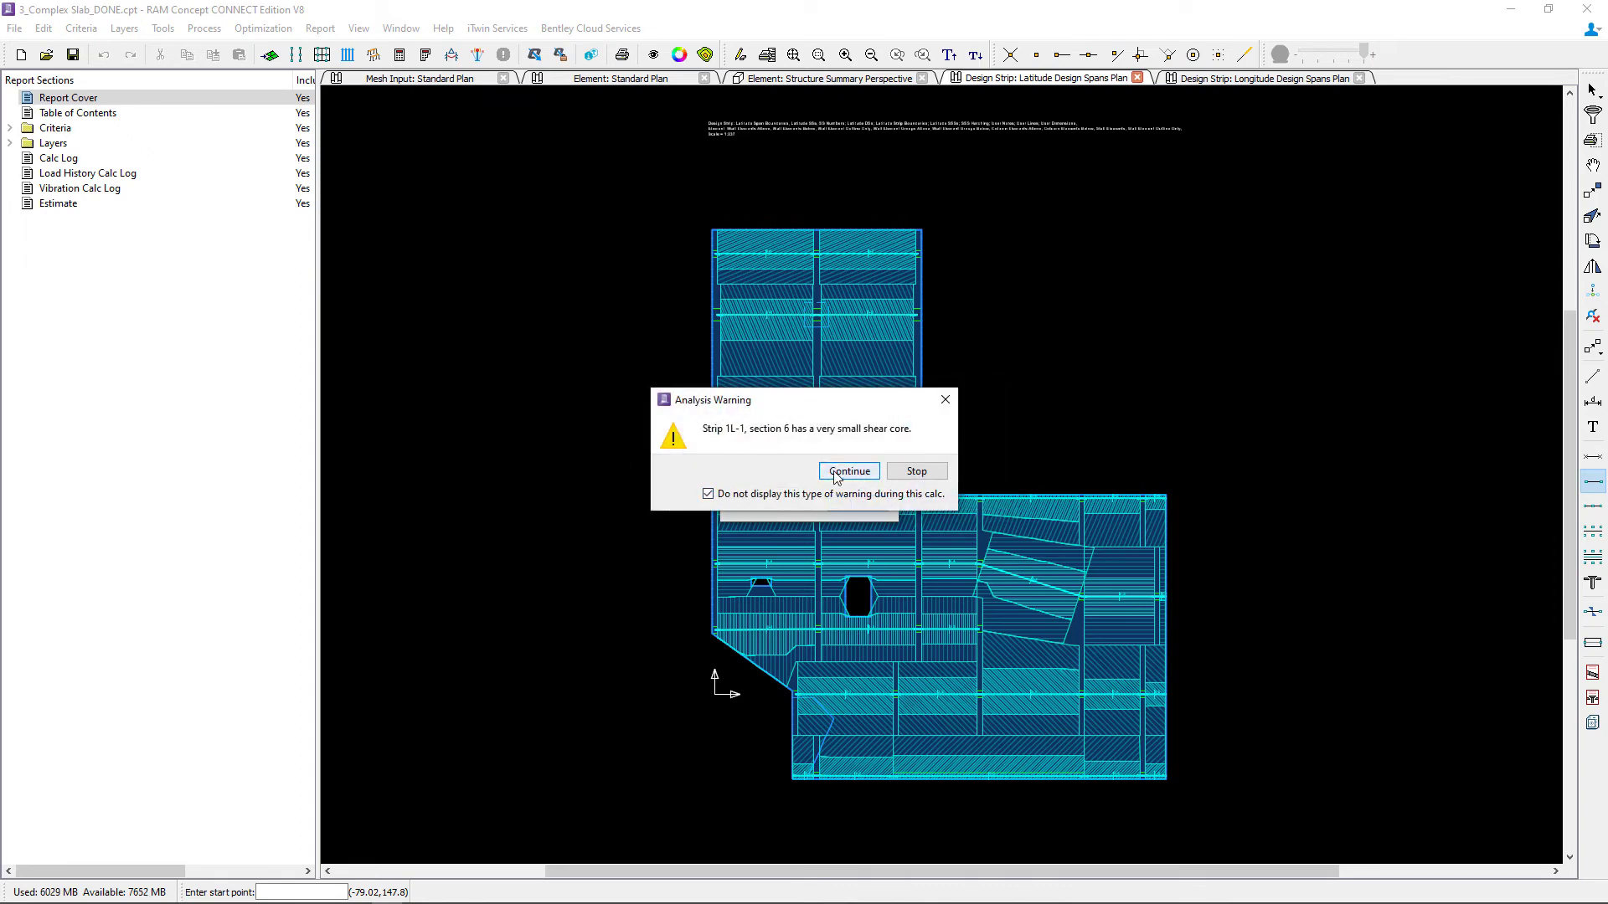
{"action": "left_click", "coordinate": [849, 471]}
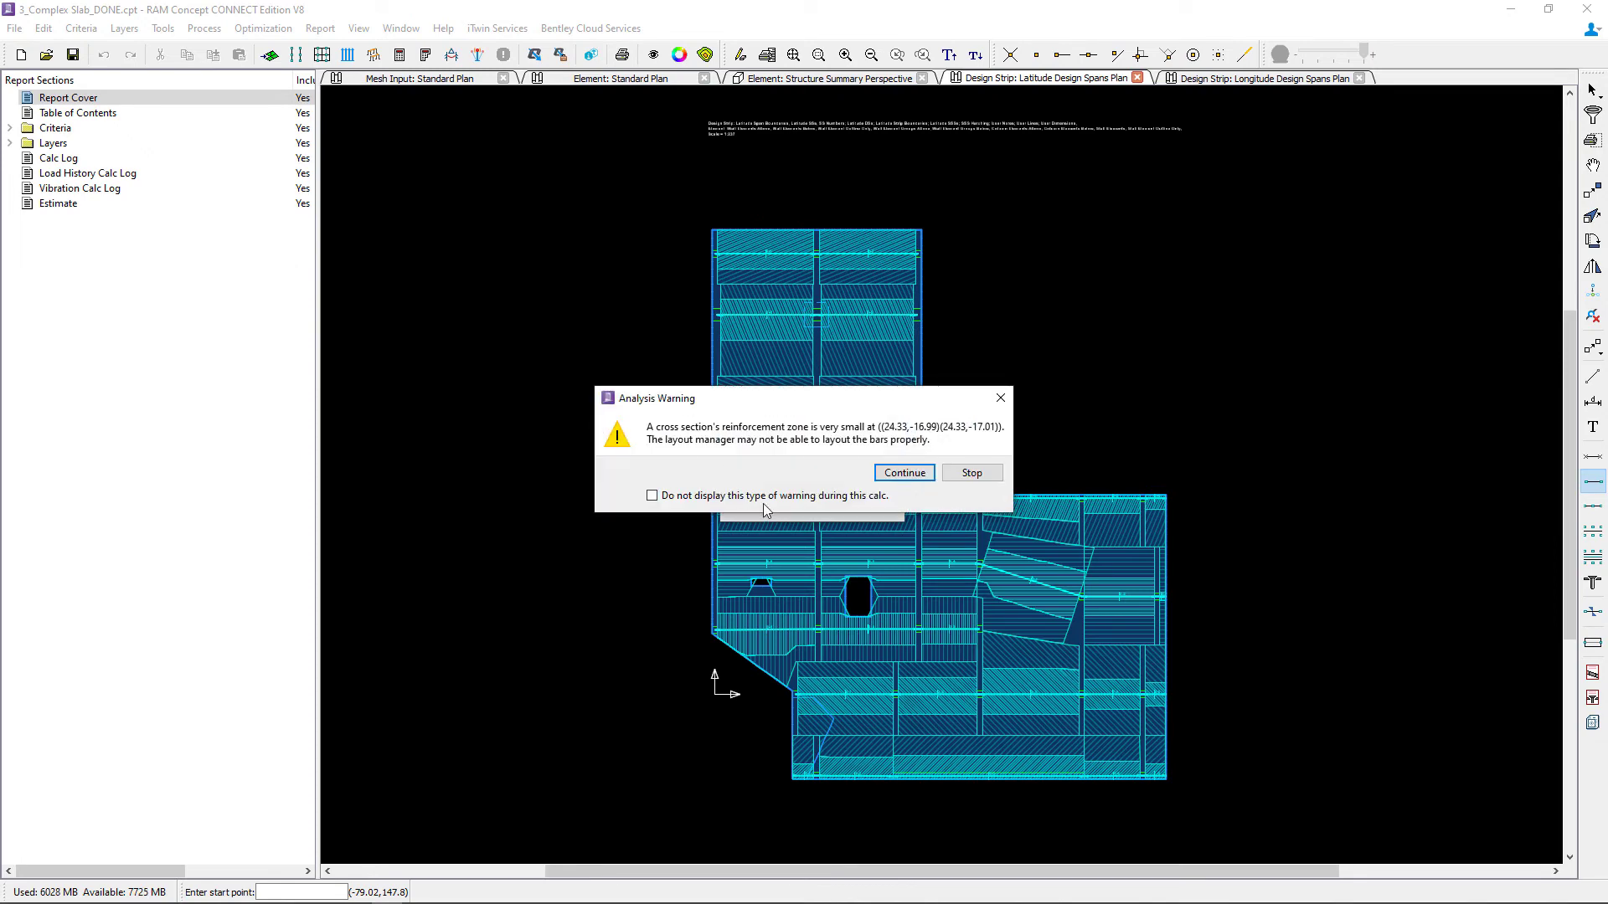
{"action": "key", "text": "Return"}
{"action": "key", "text": "Return"}
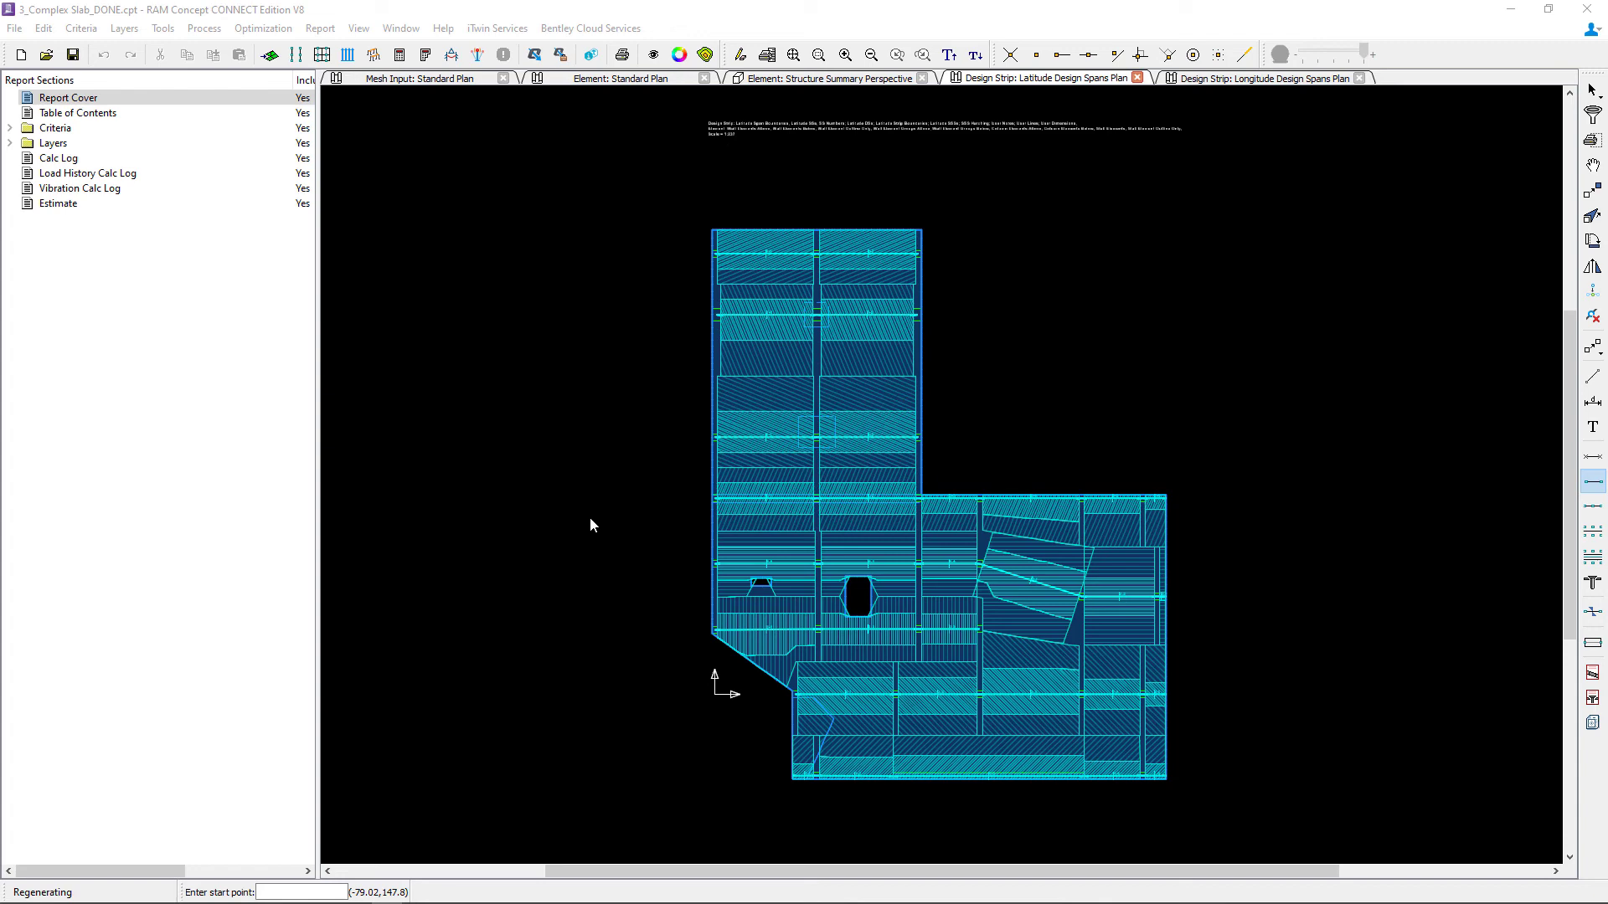
{"action": "left_click", "coordinate": [1568, 56]}
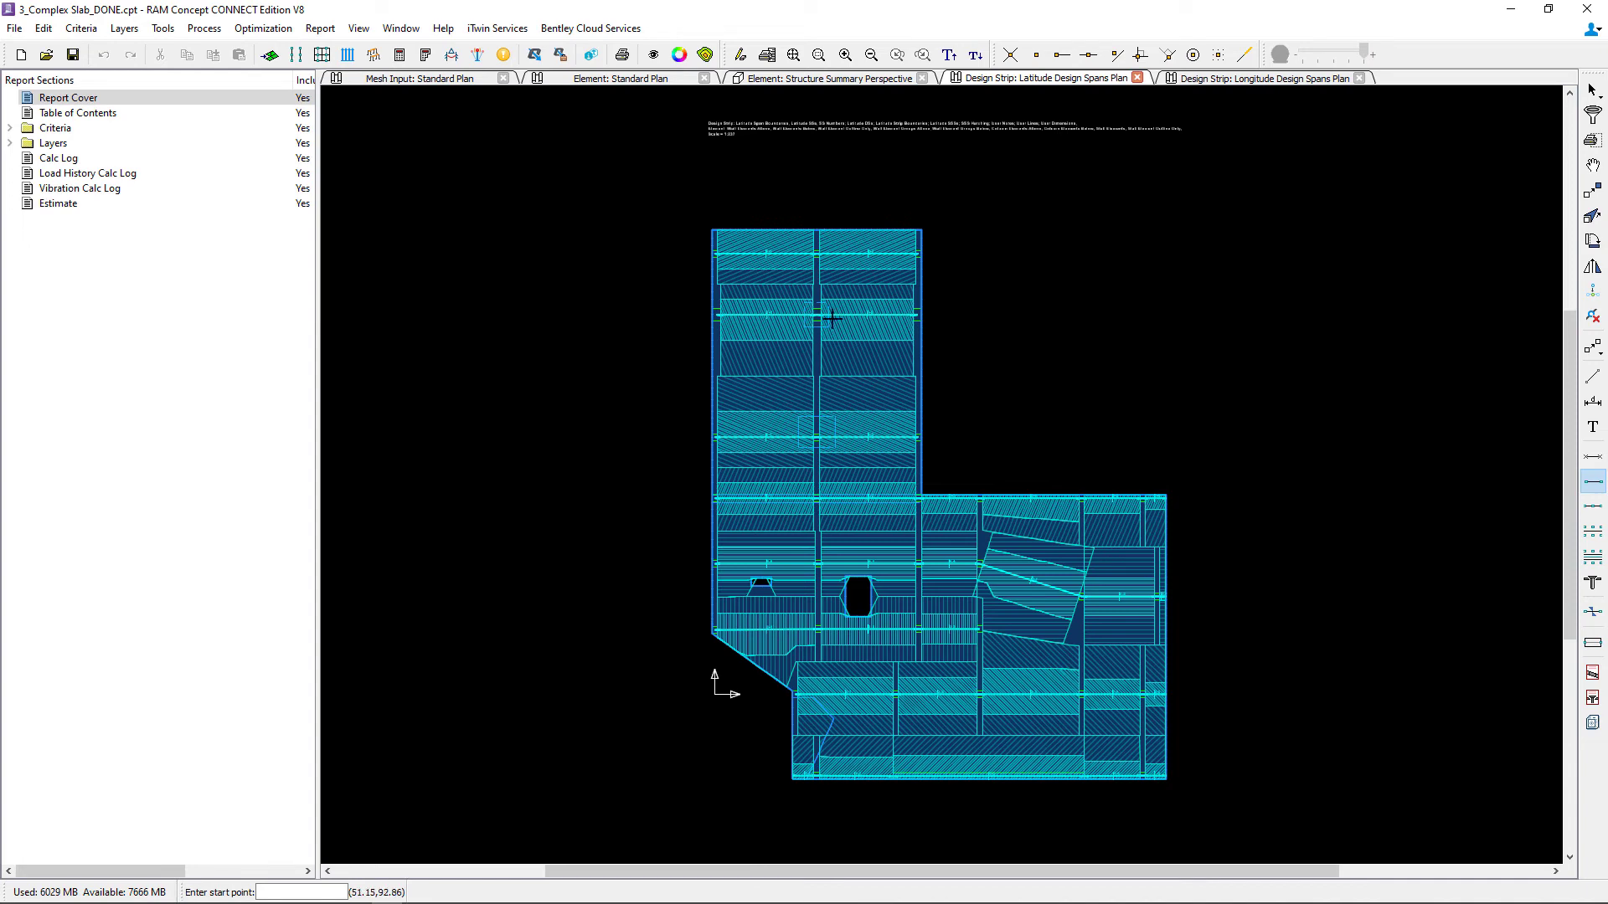
Open the Design Strip Latitude Cross Sections Perspective
{"action": "left_click", "coordinate": [125, 28]}
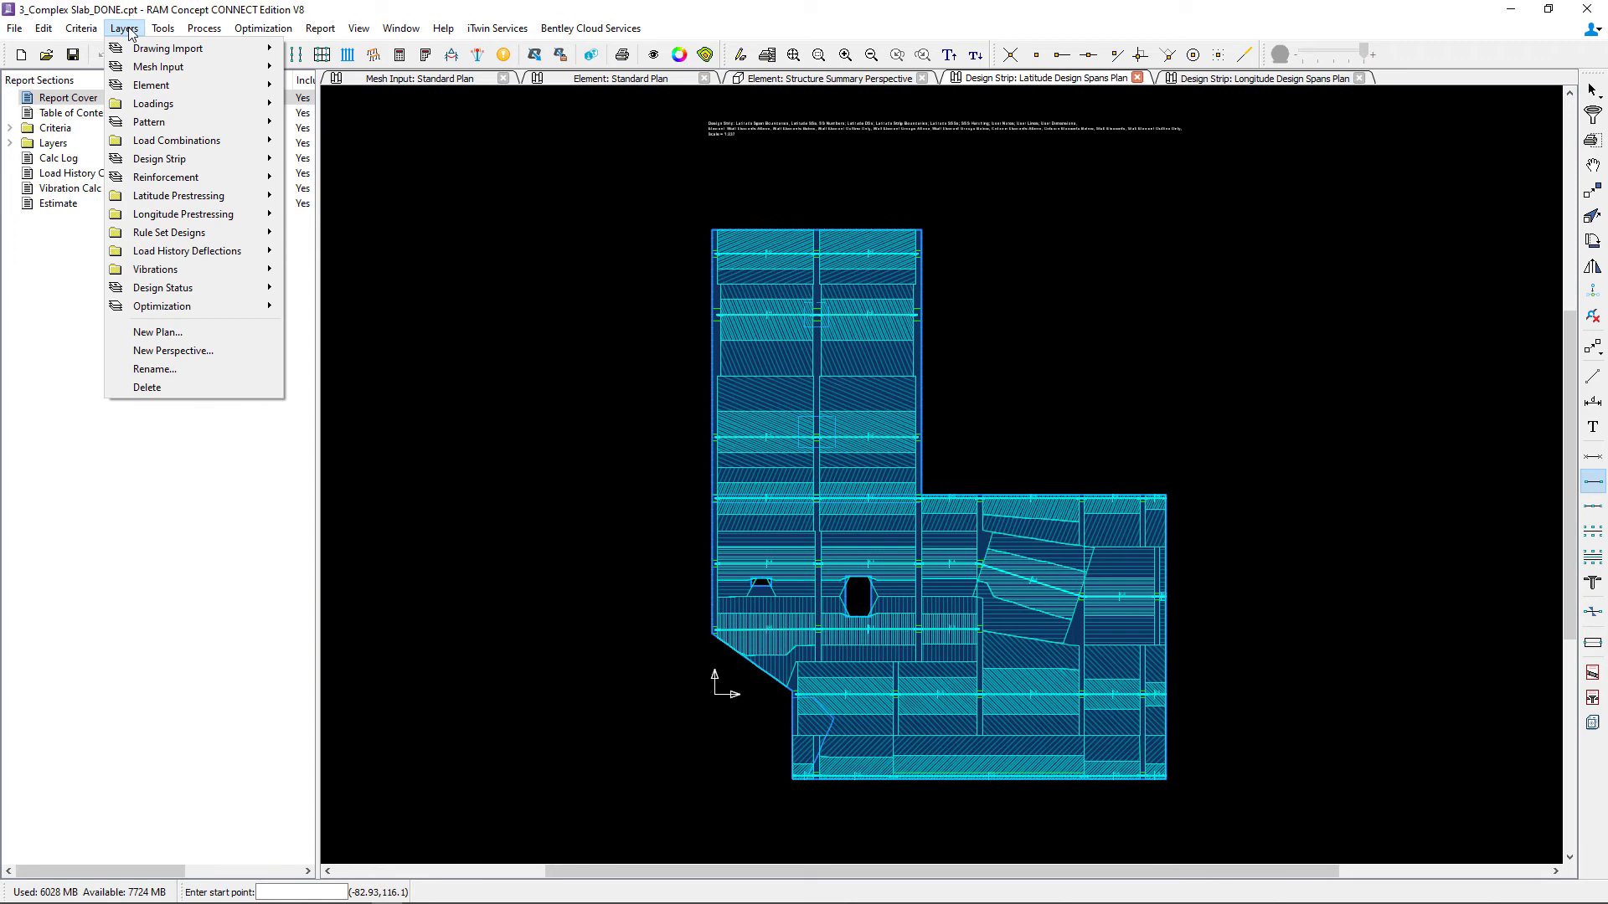
{"action": "mouse_move", "coordinate": [170, 161]}
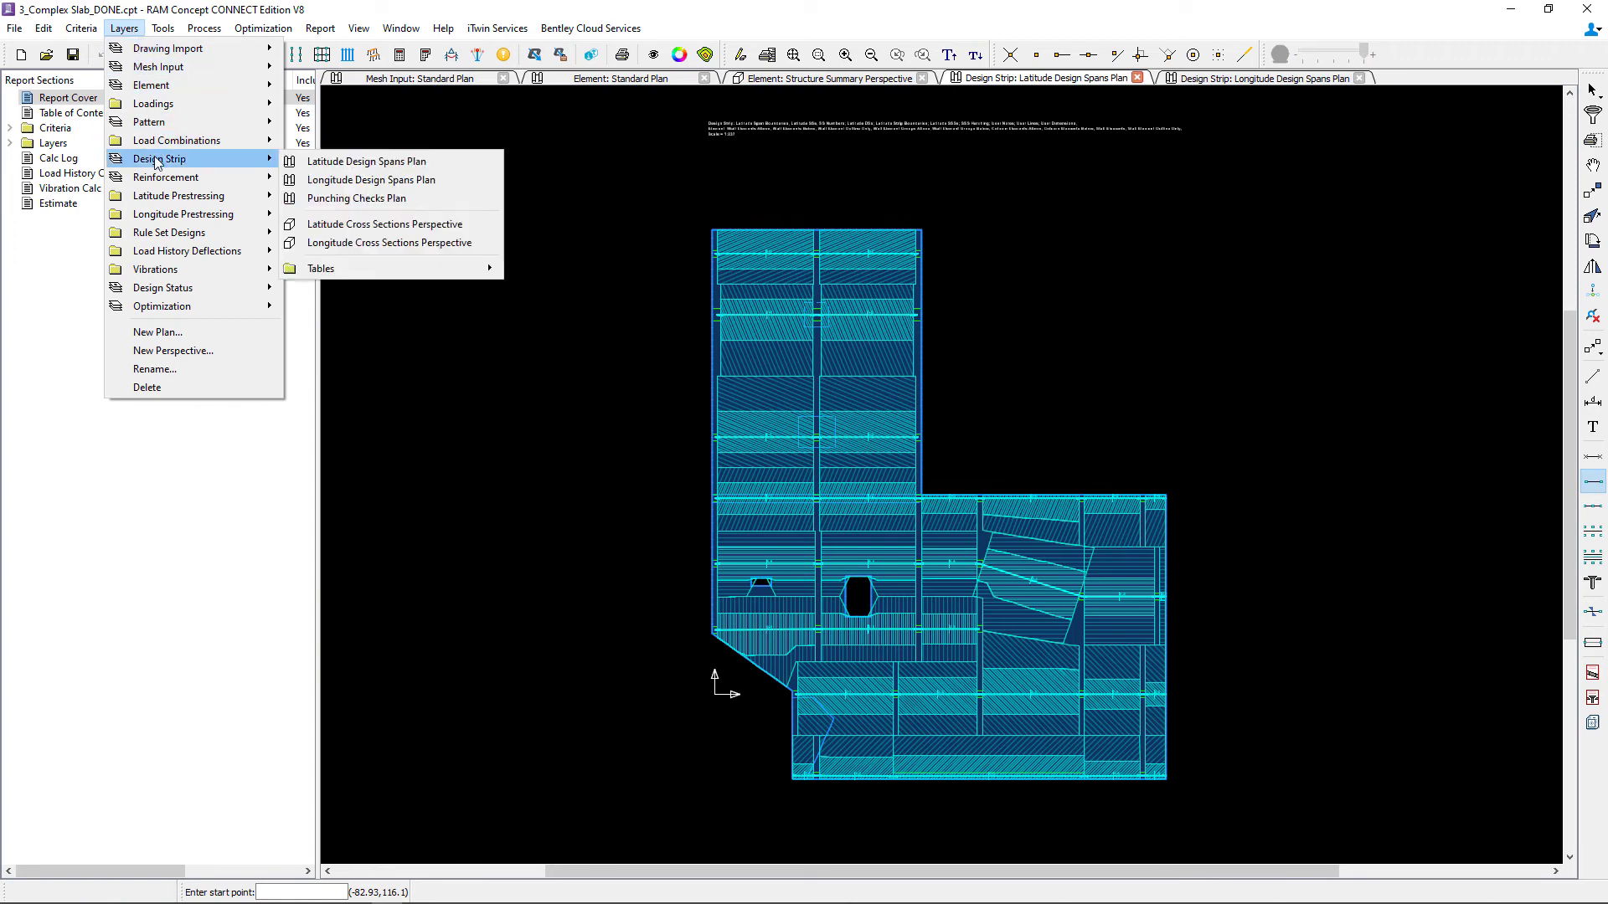
{"action": "left_click", "coordinate": [362, 231]}
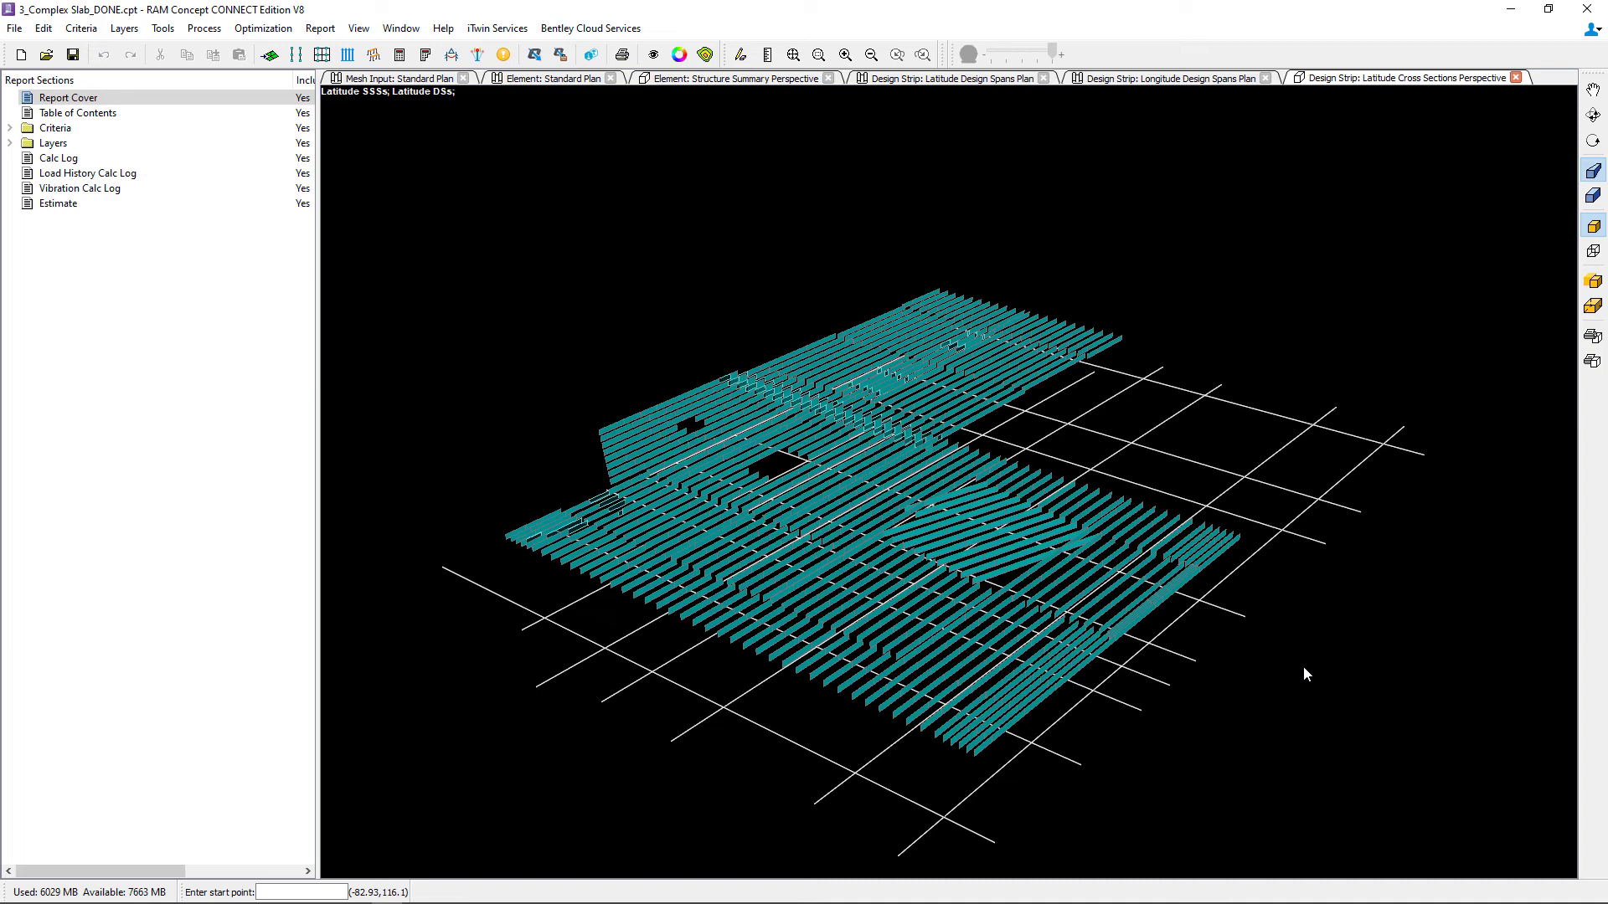
Open the Design Strip Longitude Cross Sections Perspective
{"action": "left_click", "coordinate": [137, 31]}
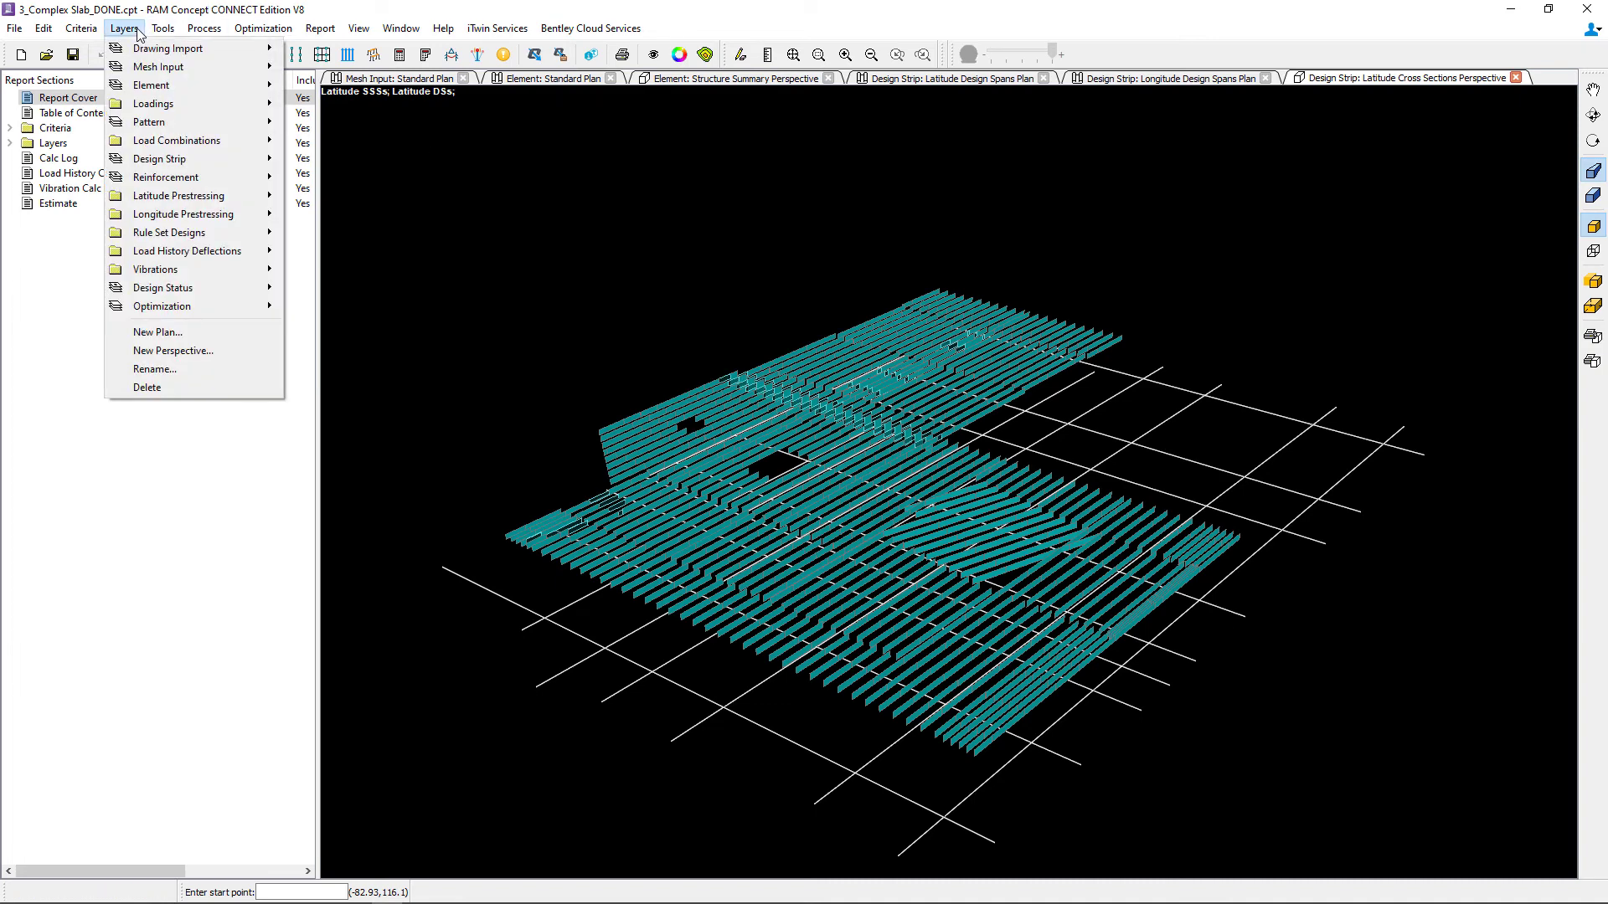
{"action": "mouse_move", "coordinate": [251, 159]}
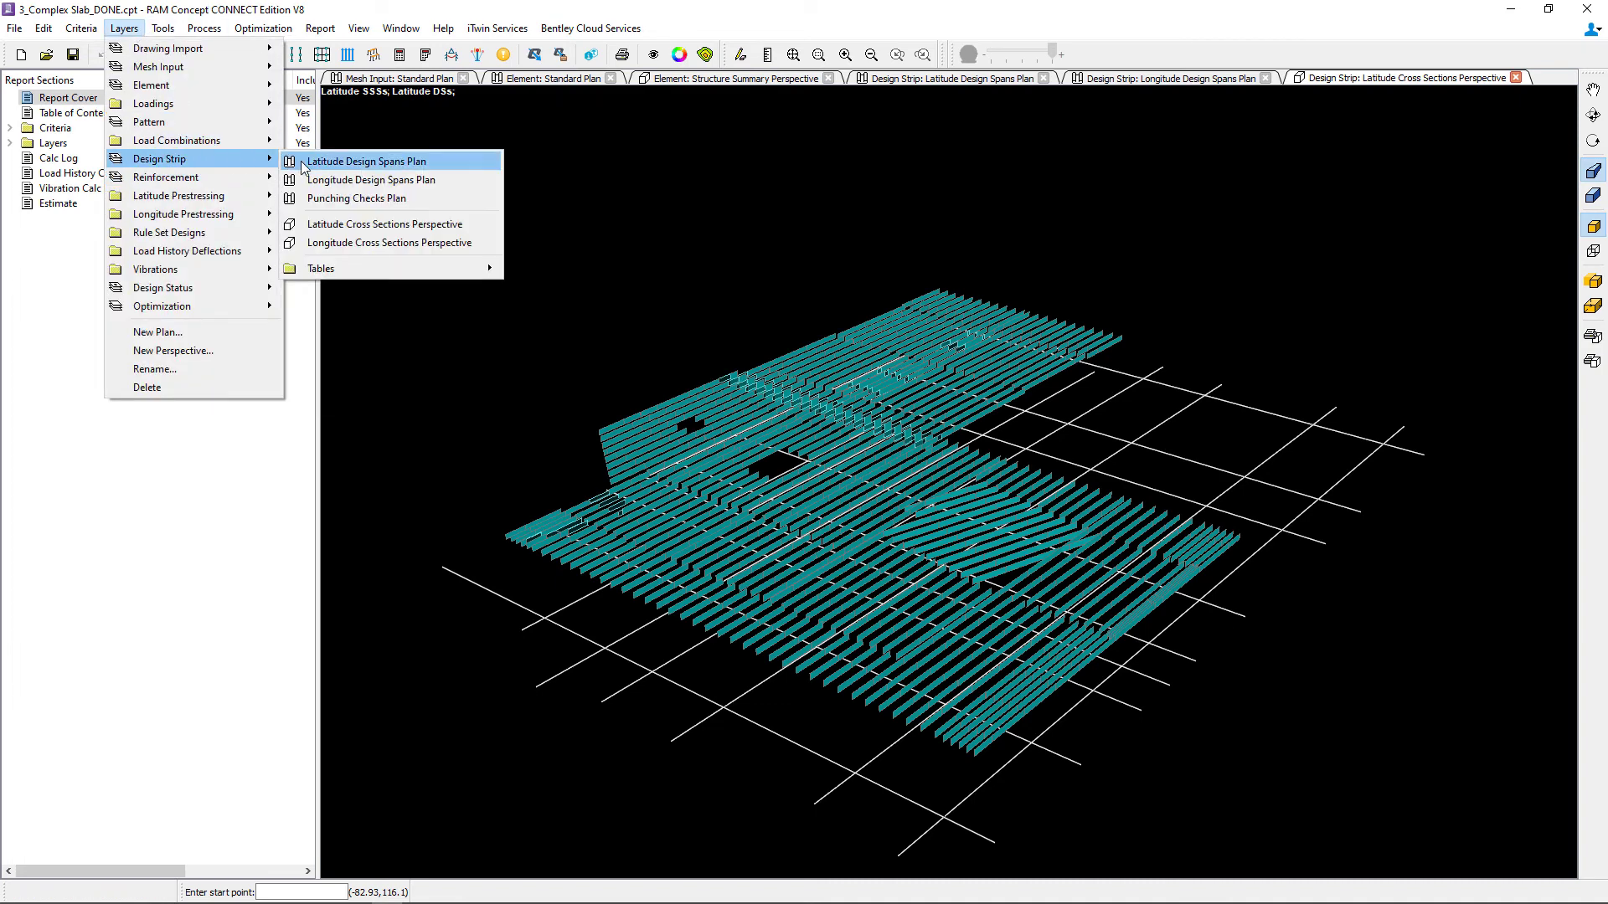
{"action": "left_click", "coordinate": [381, 243]}
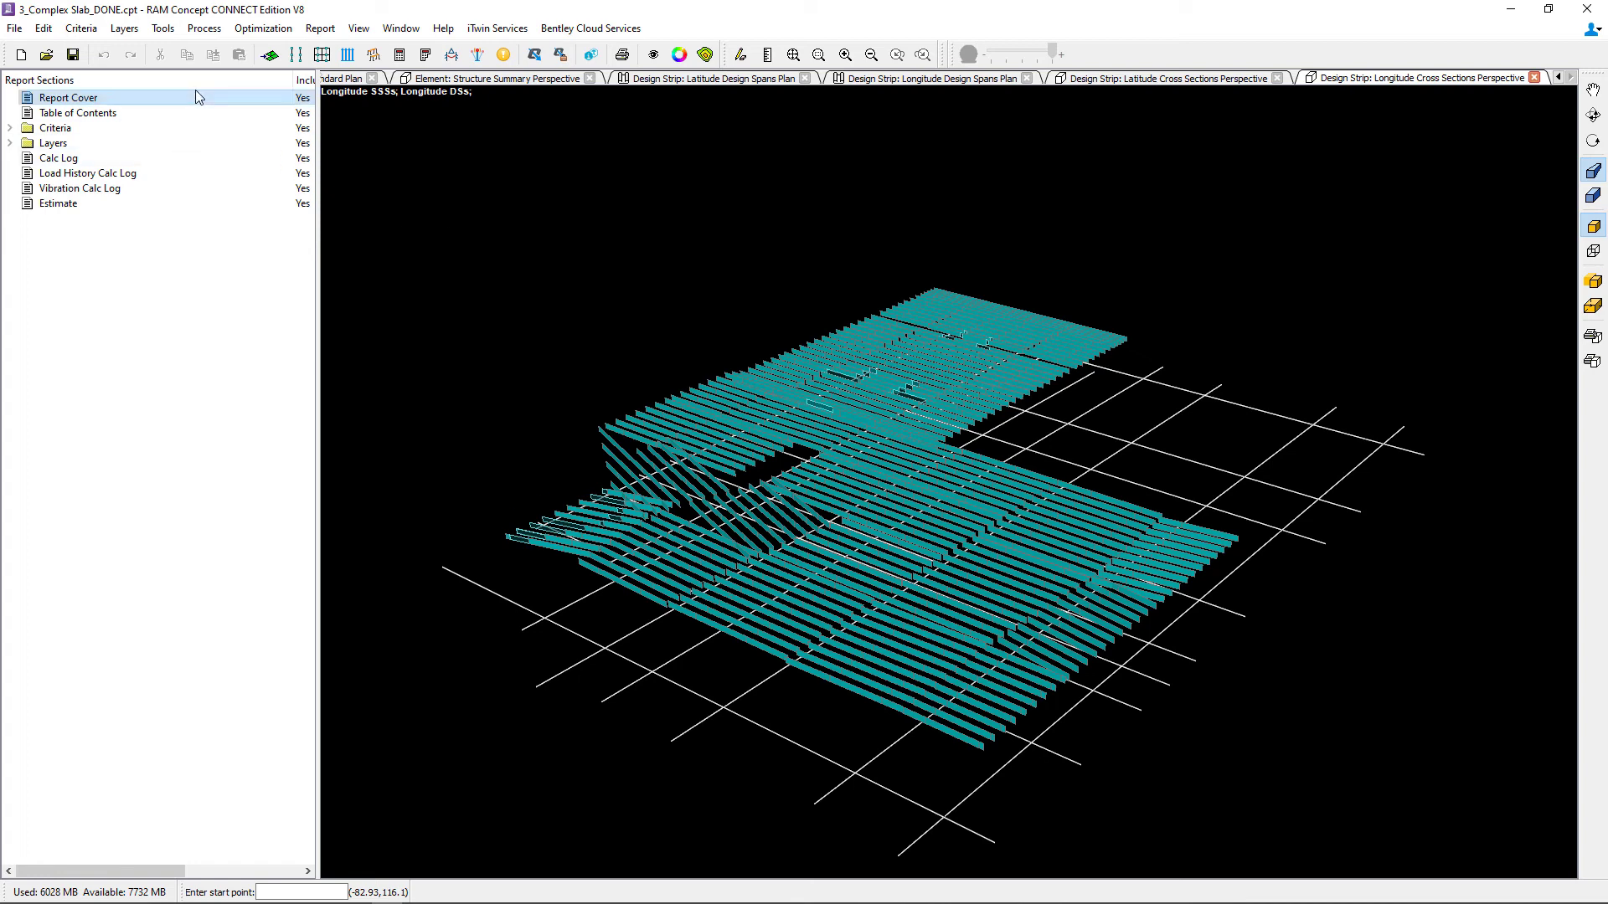
Open the Reinforcement Latitude Bars Plan
{"action": "left_click", "coordinate": [123, 28]}
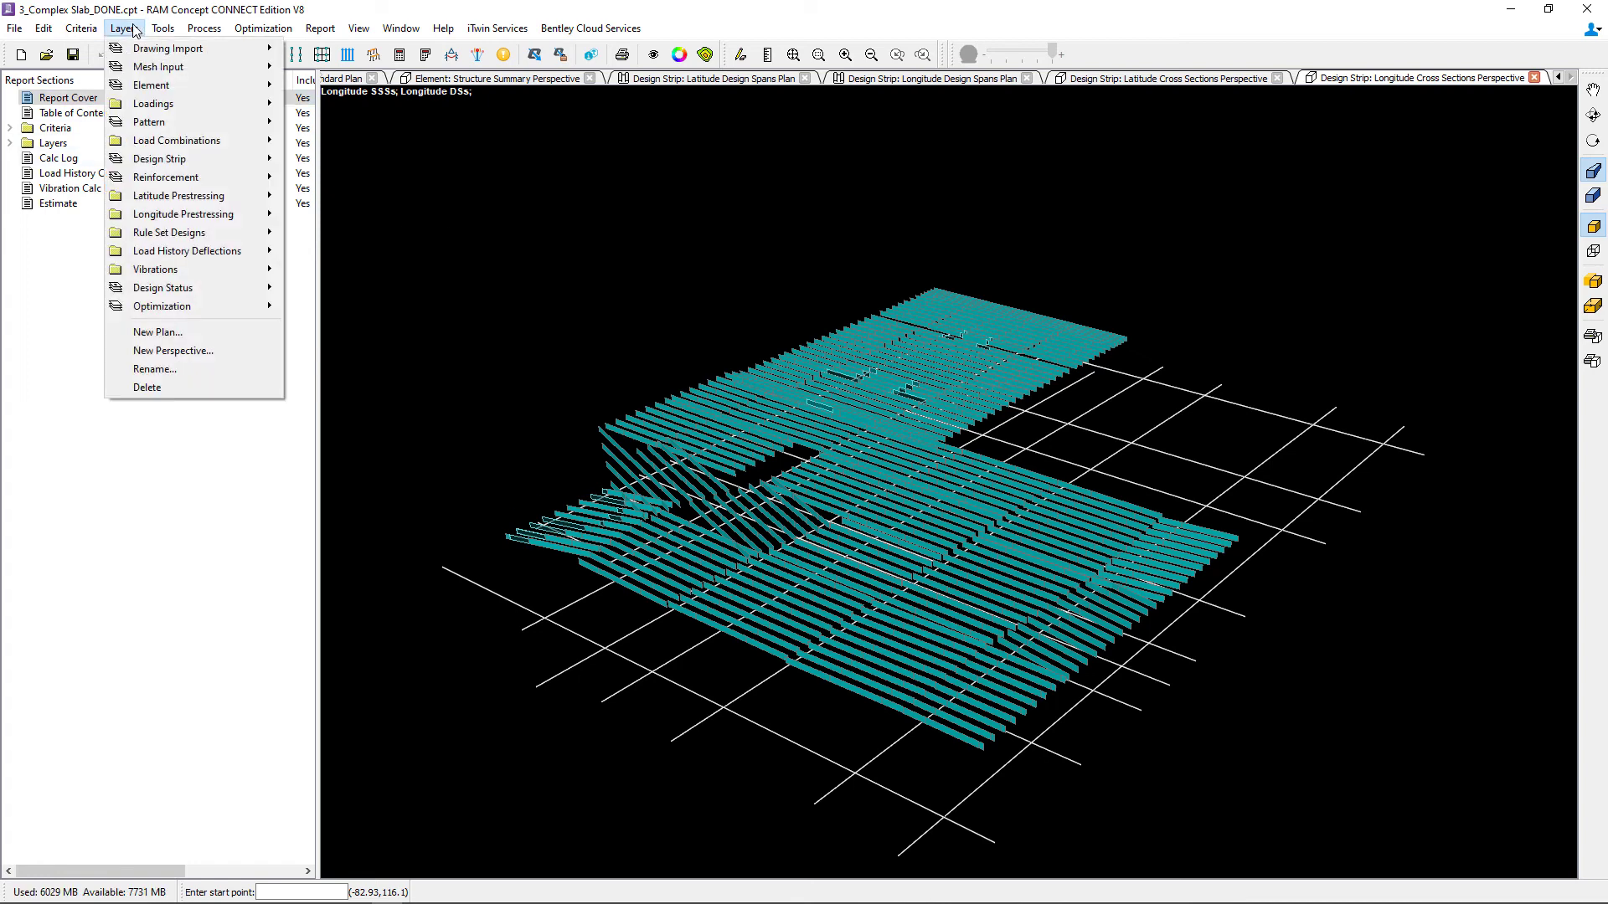
{"action": "mouse_move", "coordinate": [241, 180]}
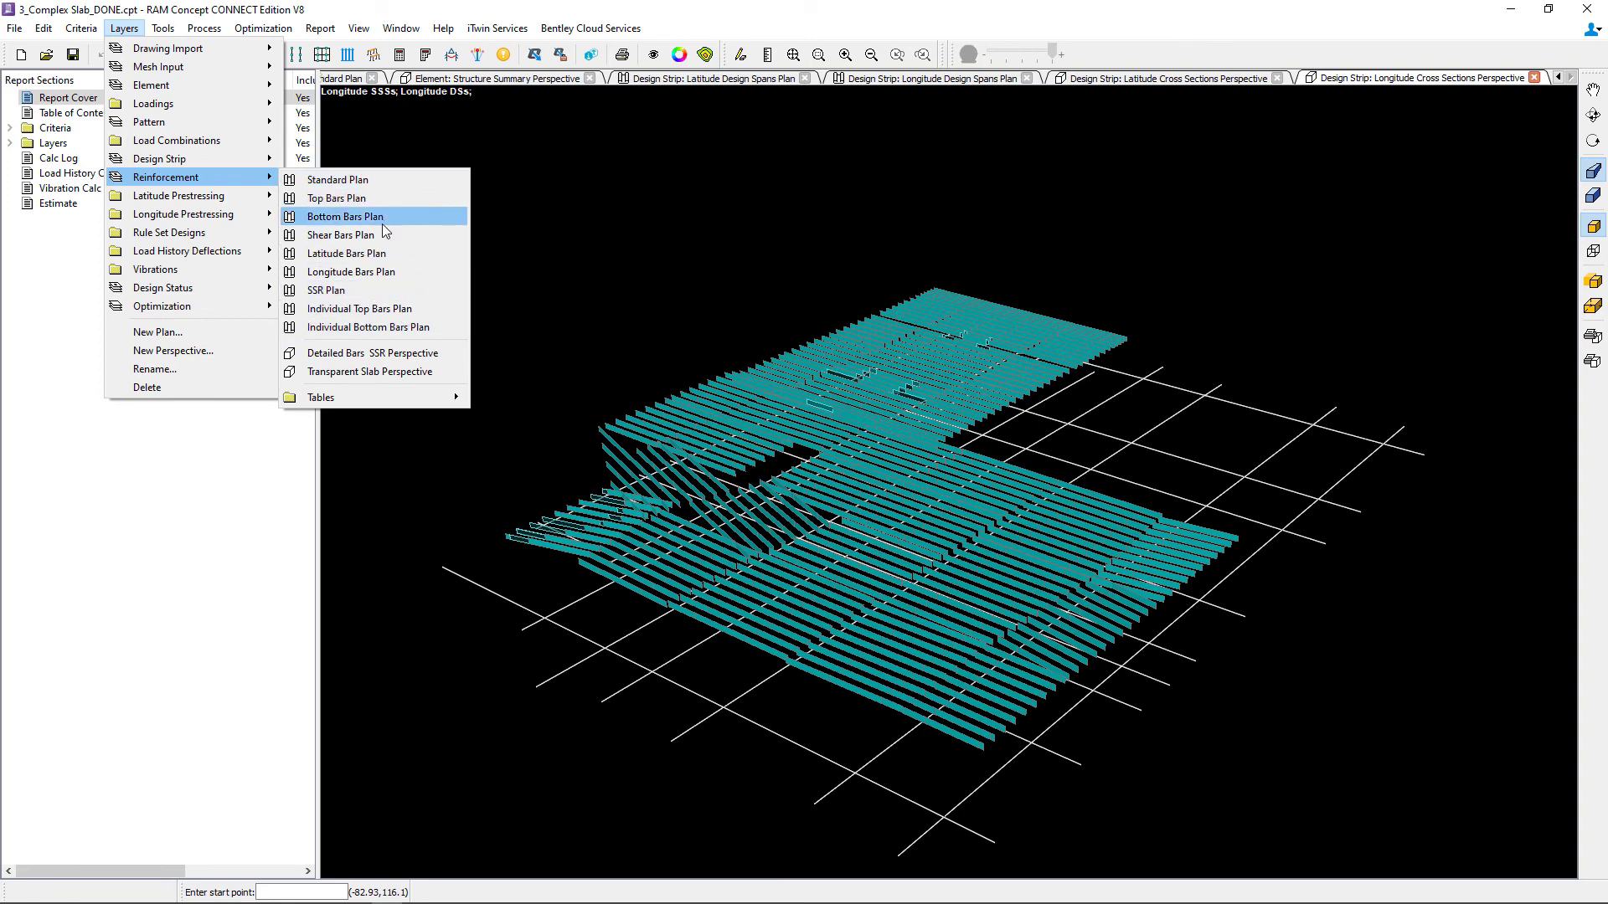
{"action": "left_click", "coordinate": [384, 254]}
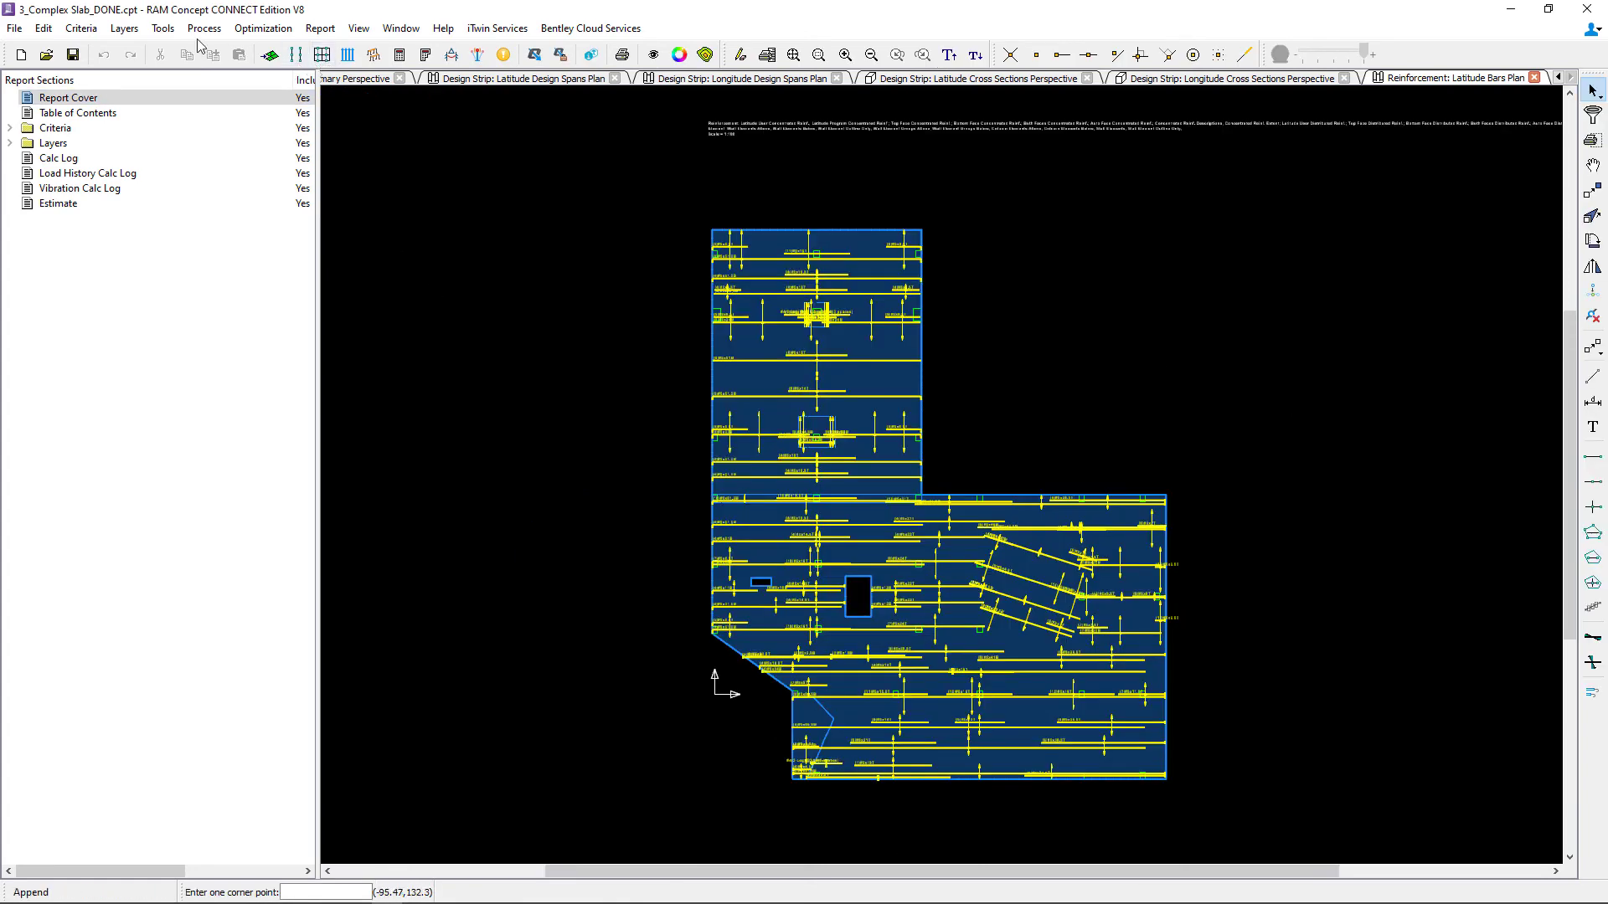
Open the Reinforcement Longitude Bars Plan showing the designed bars
{"action": "left_click", "coordinate": [125, 28]}
{"action": "mouse_move", "coordinate": [179, 184]}
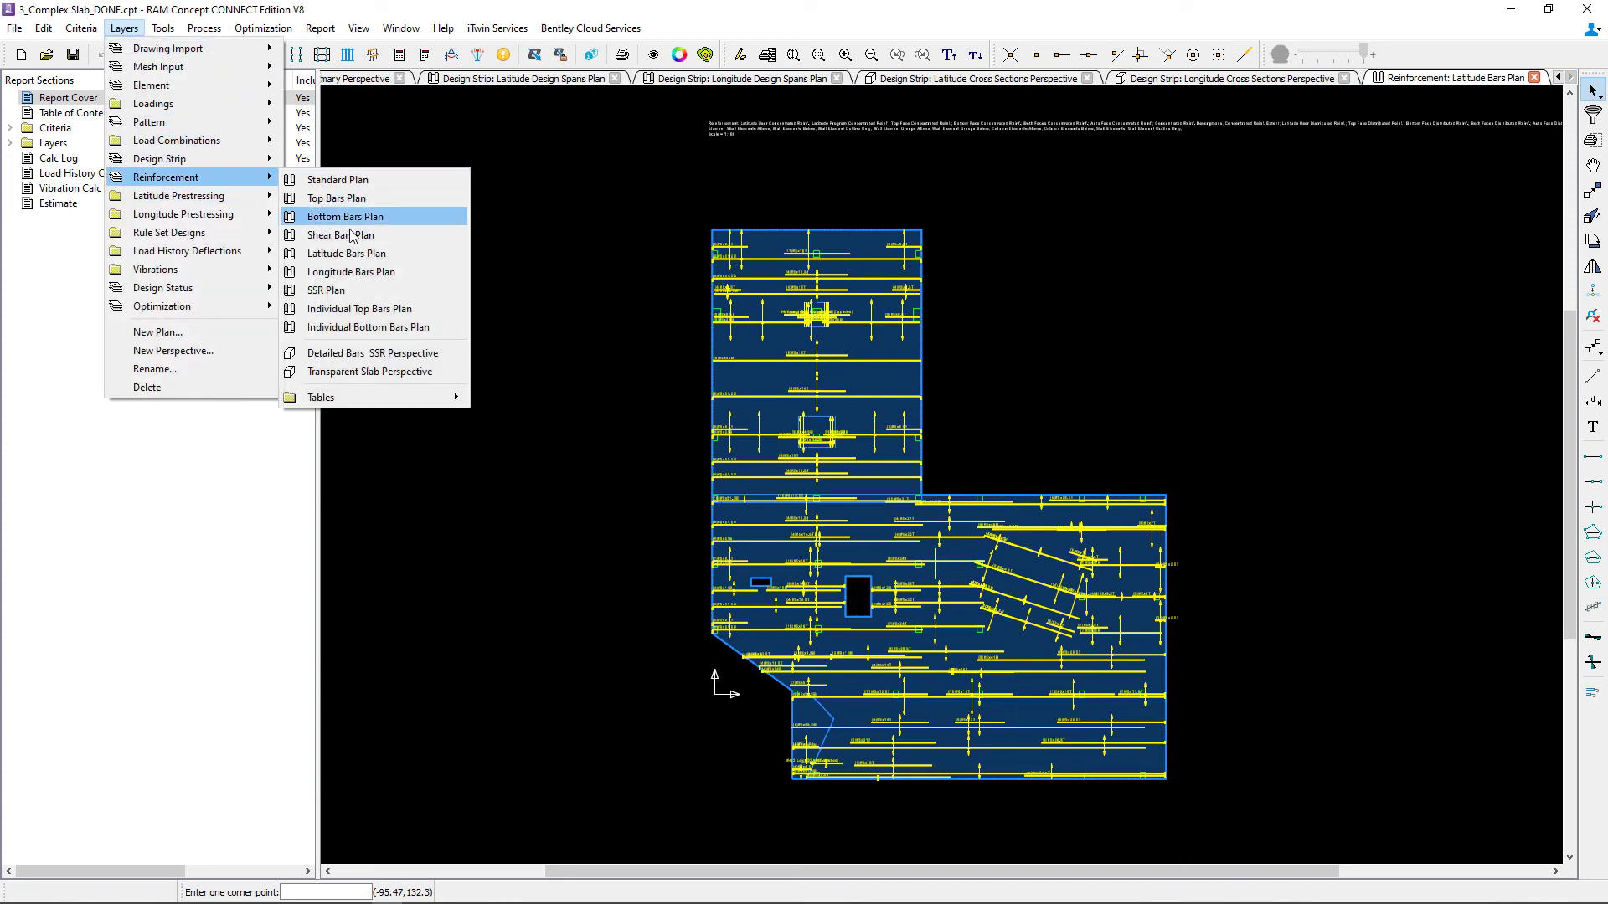
{"action": "left_click", "coordinate": [358, 273]}
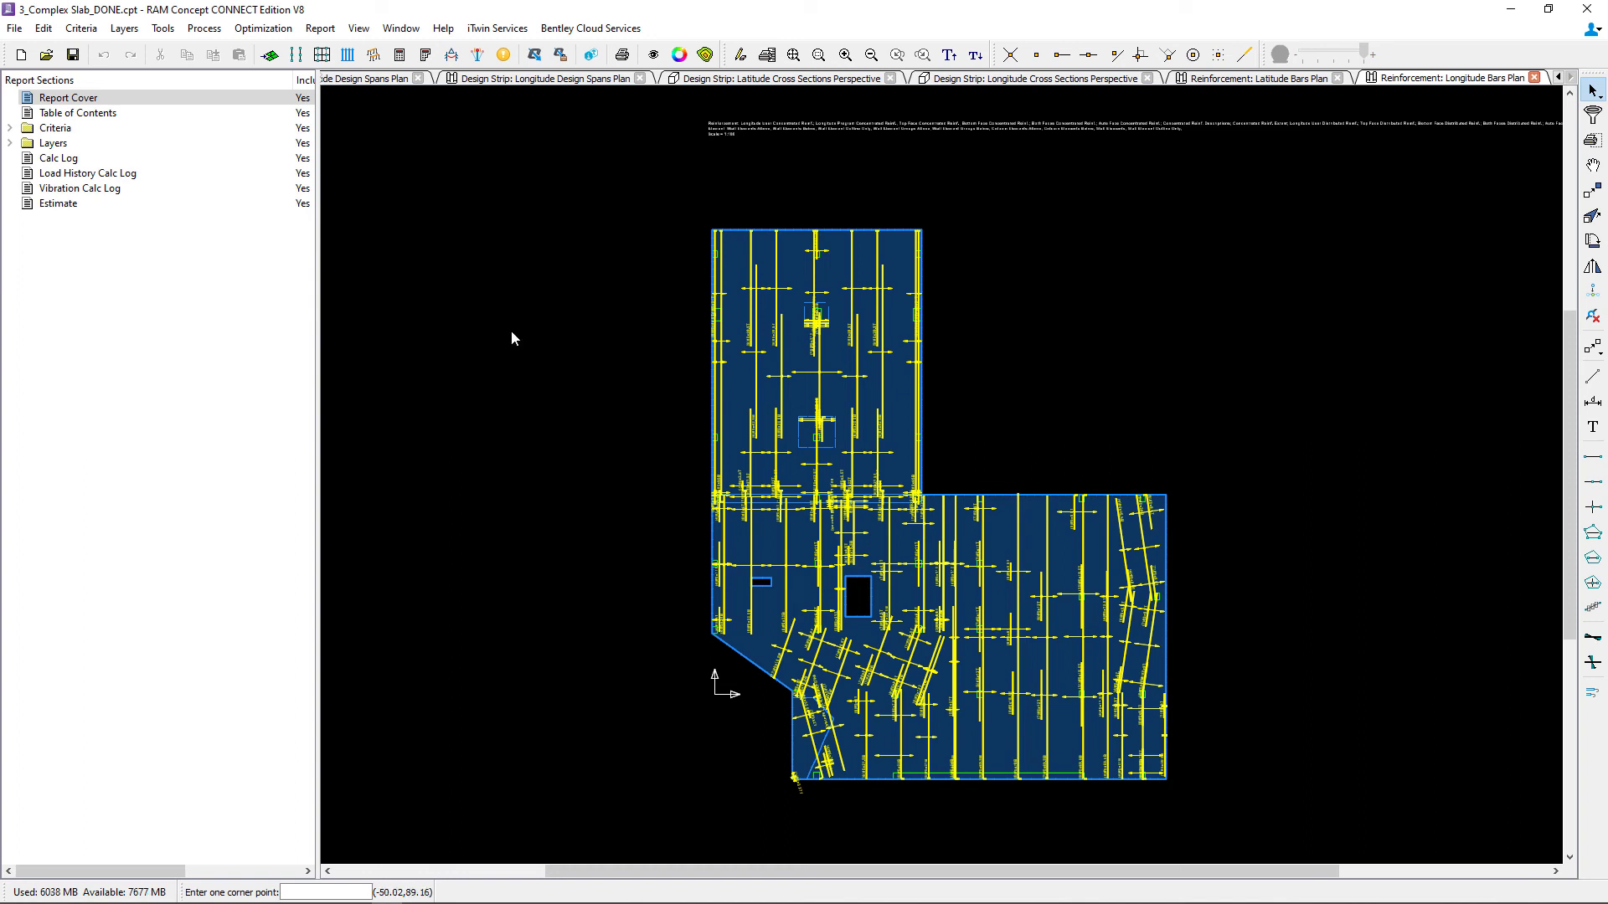
{"action": "left_click", "coordinate": [652, 56]}
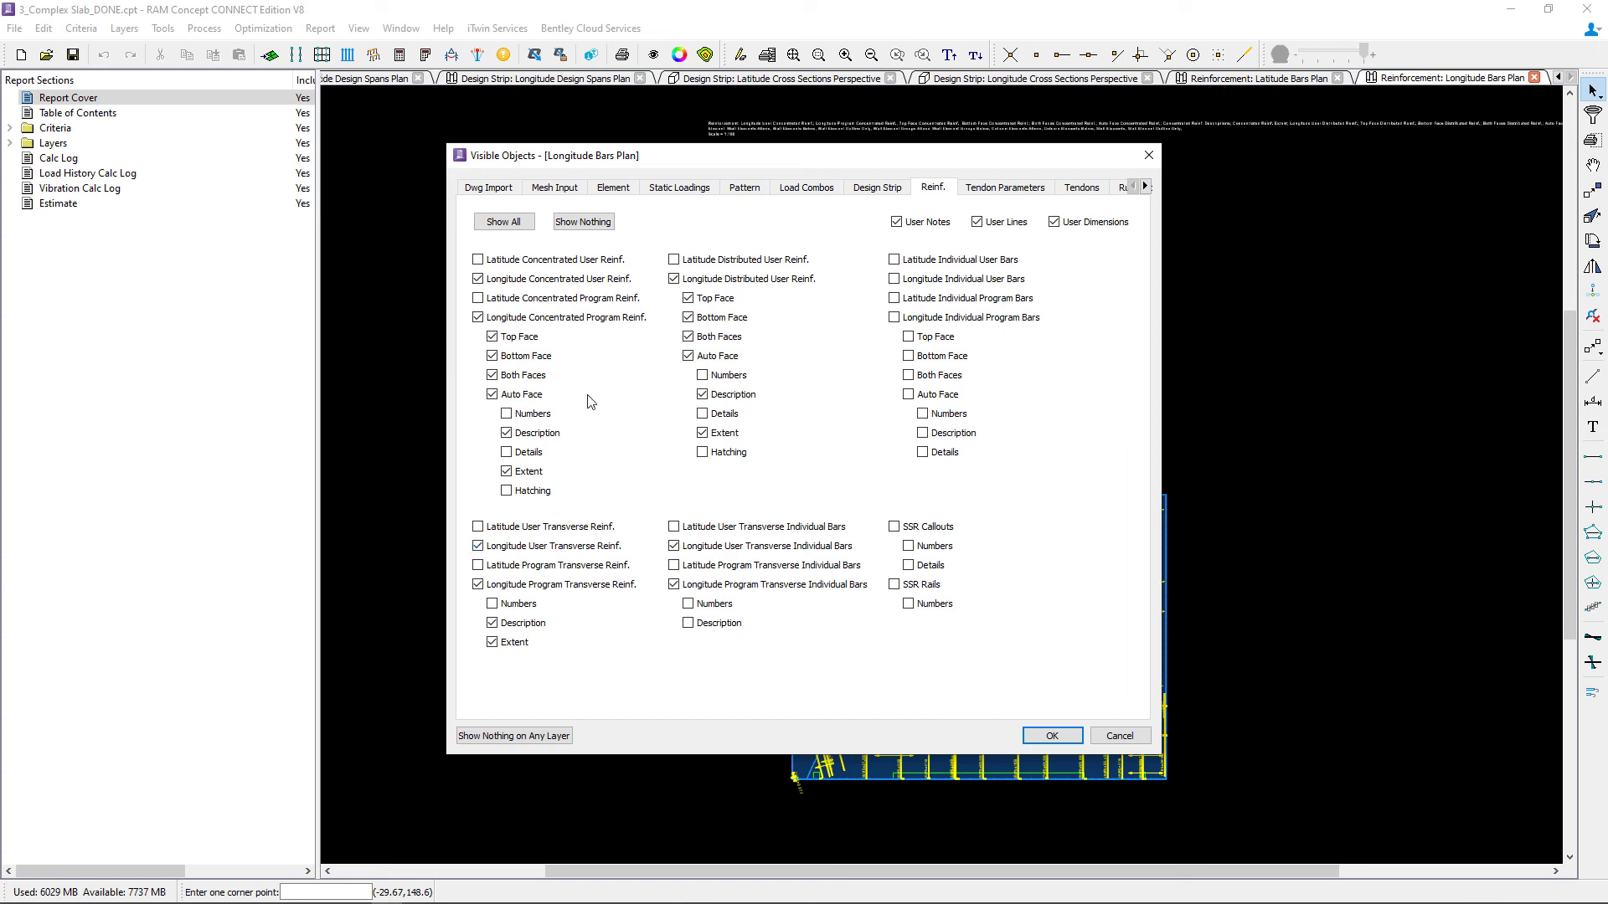
{"action": "left_click", "coordinate": [878, 189]}
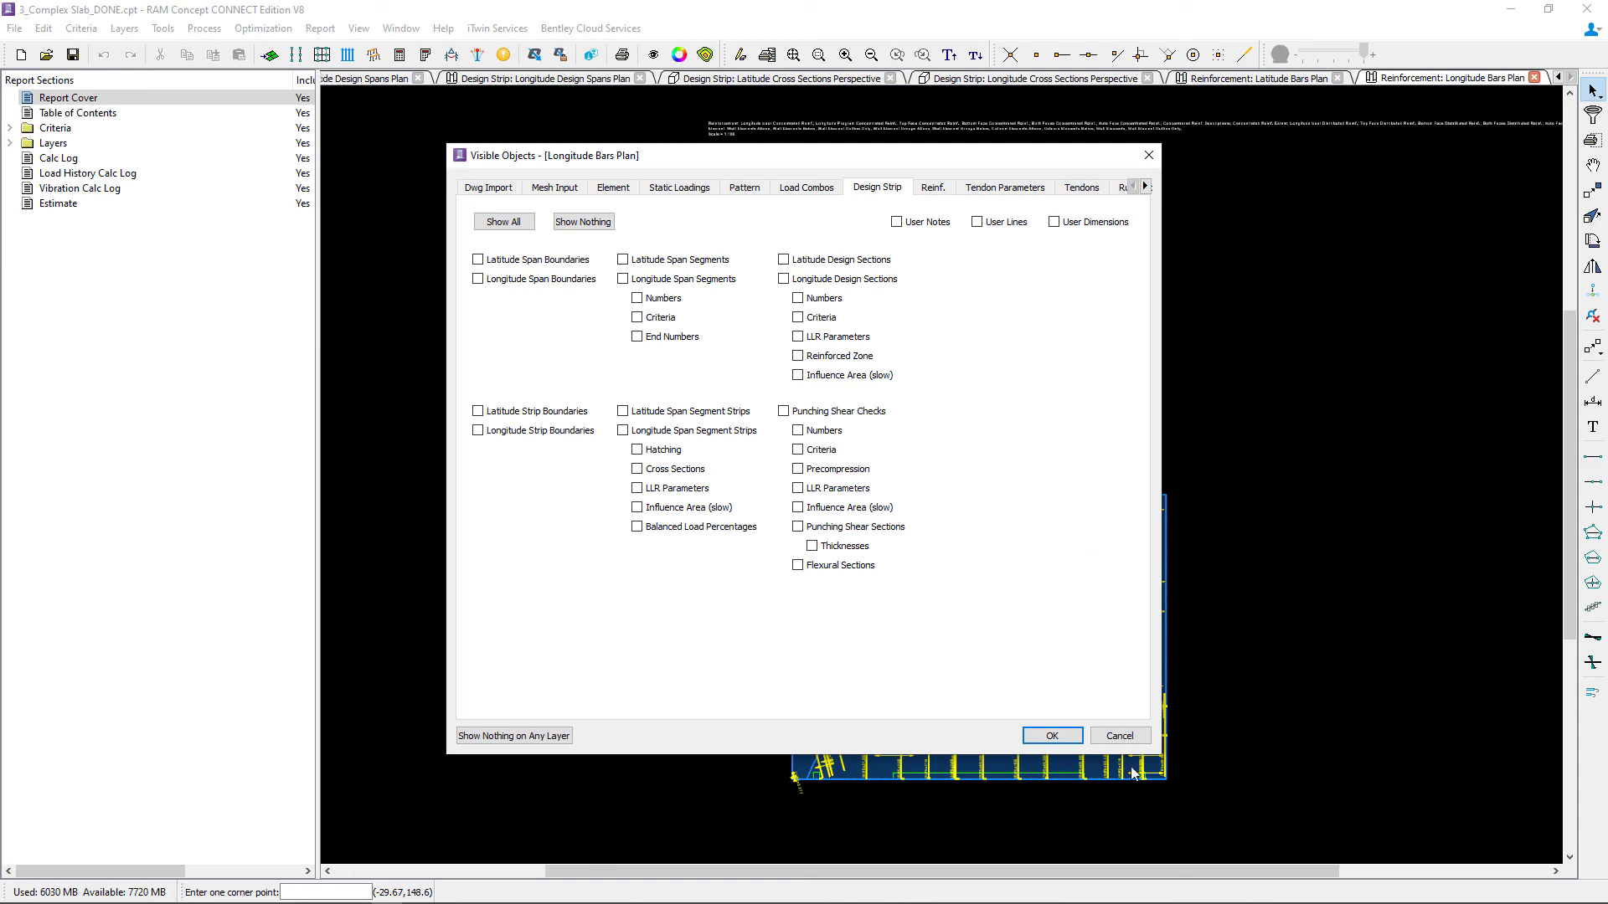
{"action": "left_click", "coordinate": [1120, 736]}
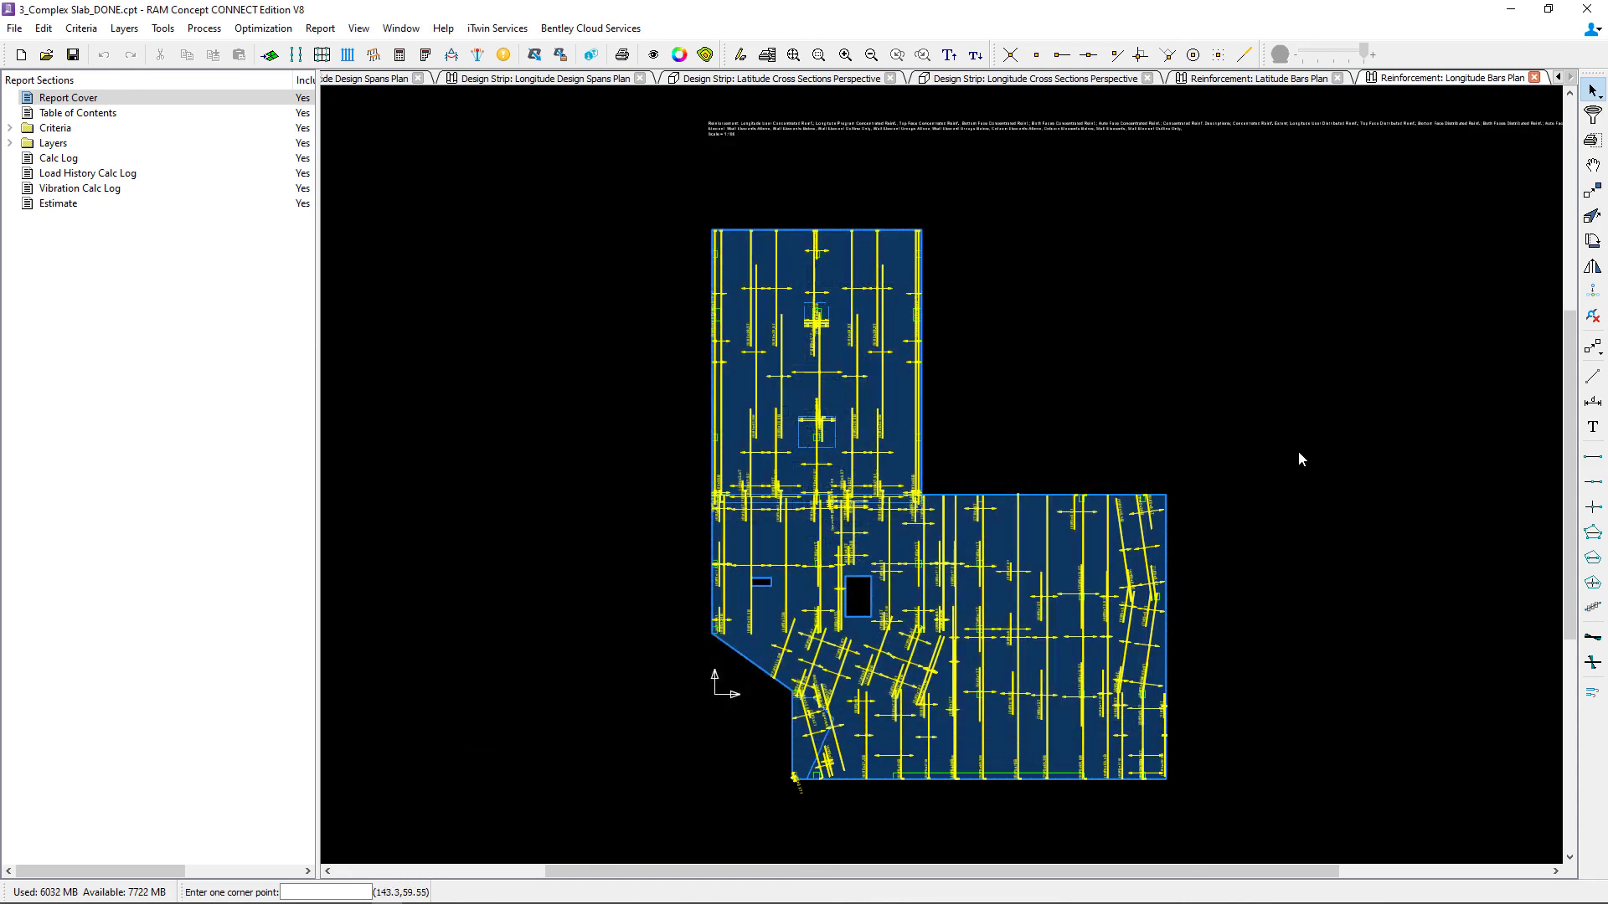